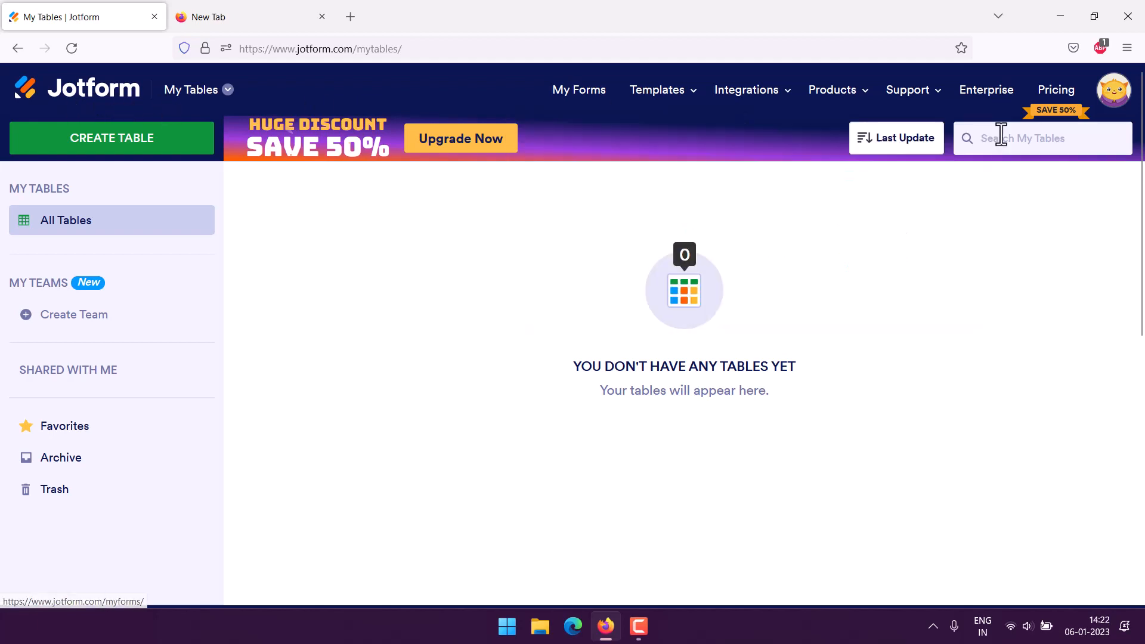
# Step: Create a new table from scratch
pyautogui.moveTo(907, 95)
pyautogui.moveTo(835, 113)
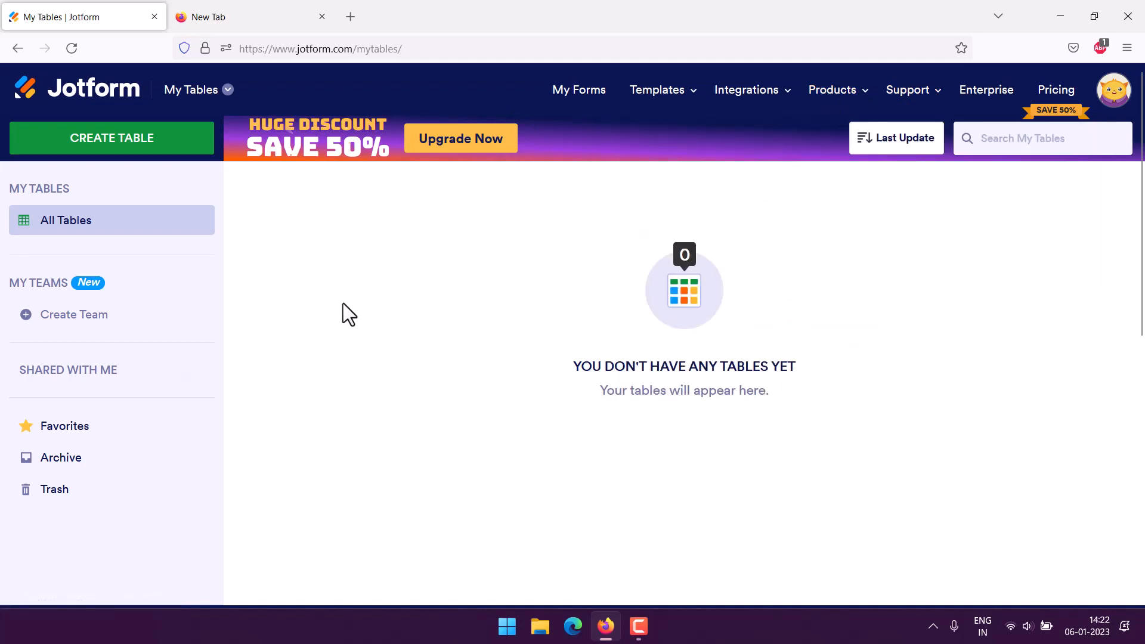
pyautogui.click(138, 140)
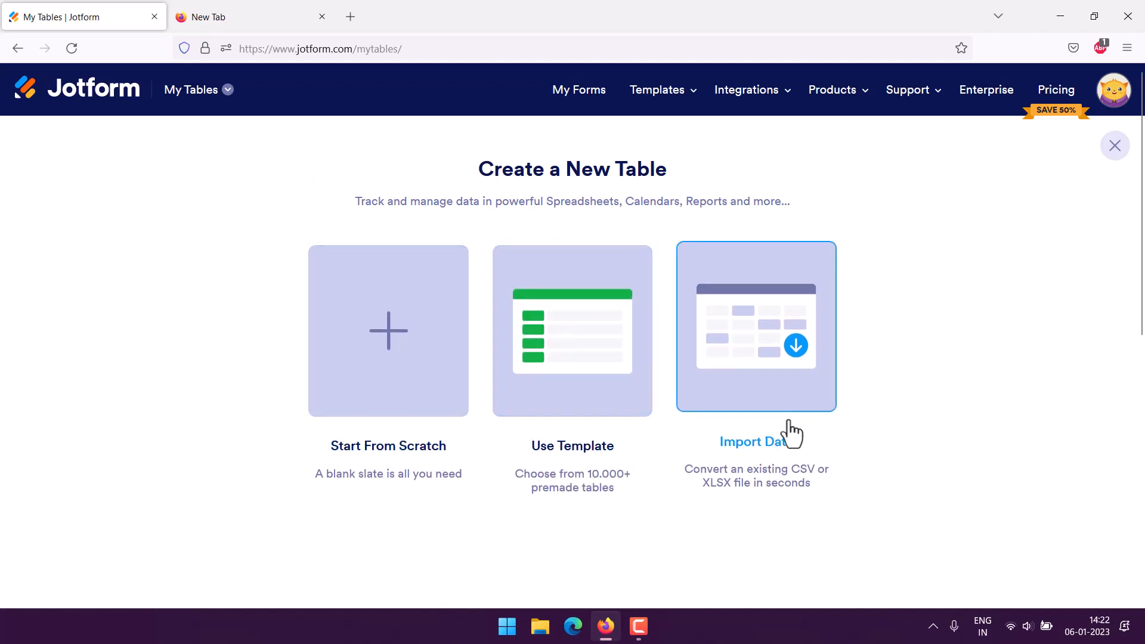
pyautogui.click(424, 353)
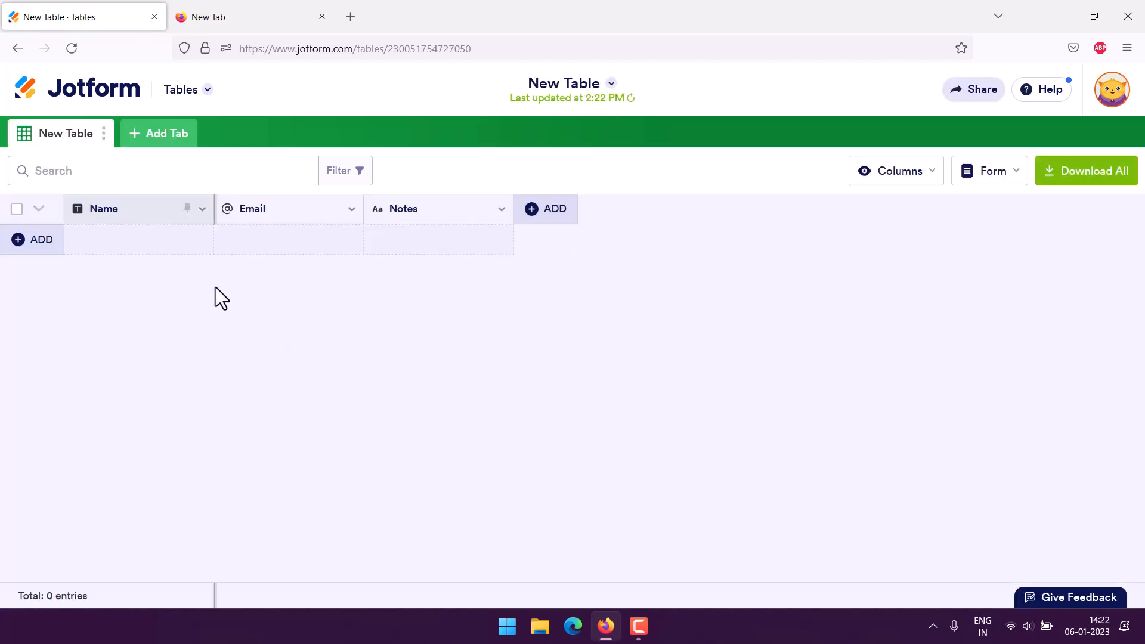
# Step: Delete the default Name and Email columns together with all their data
pyautogui.click(204, 212)
pyautogui.scroll(-1, 133, 412)
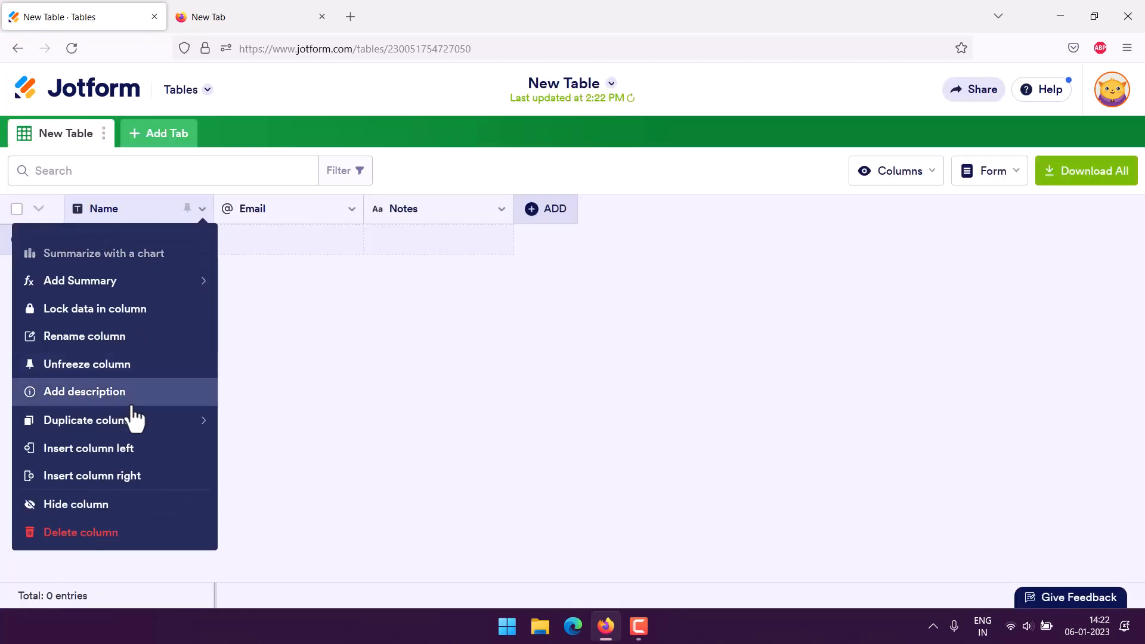
pyautogui.click(122, 535)
pyautogui.click(641, 453)
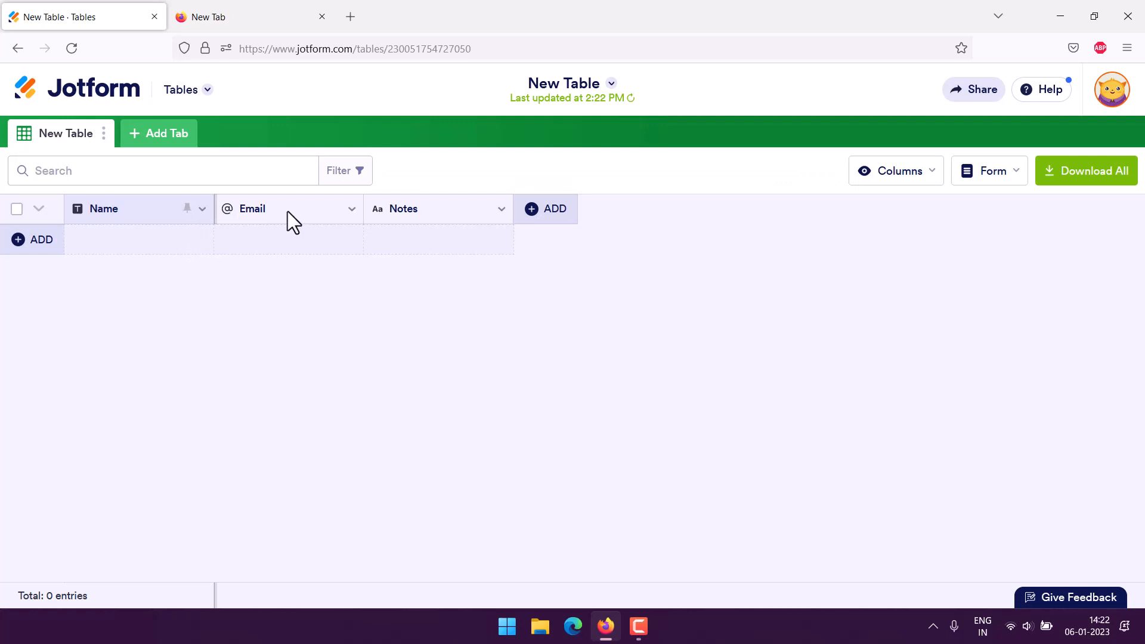
pyautogui.click(201, 209)
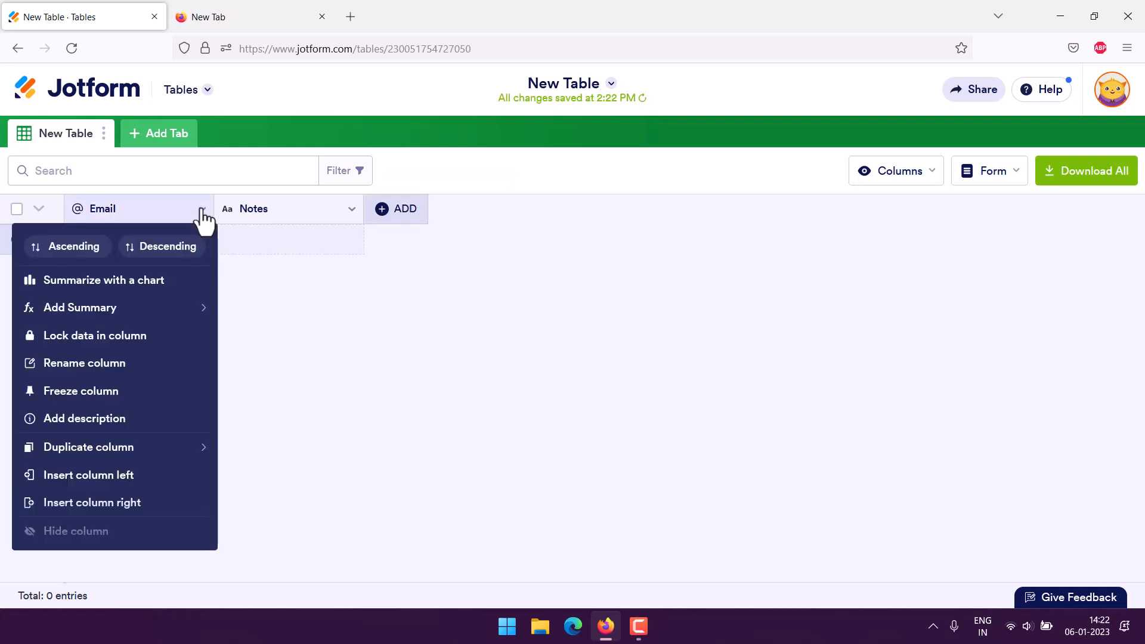
pyautogui.scroll(-1, 119, 519)
pyautogui.click(103, 540)
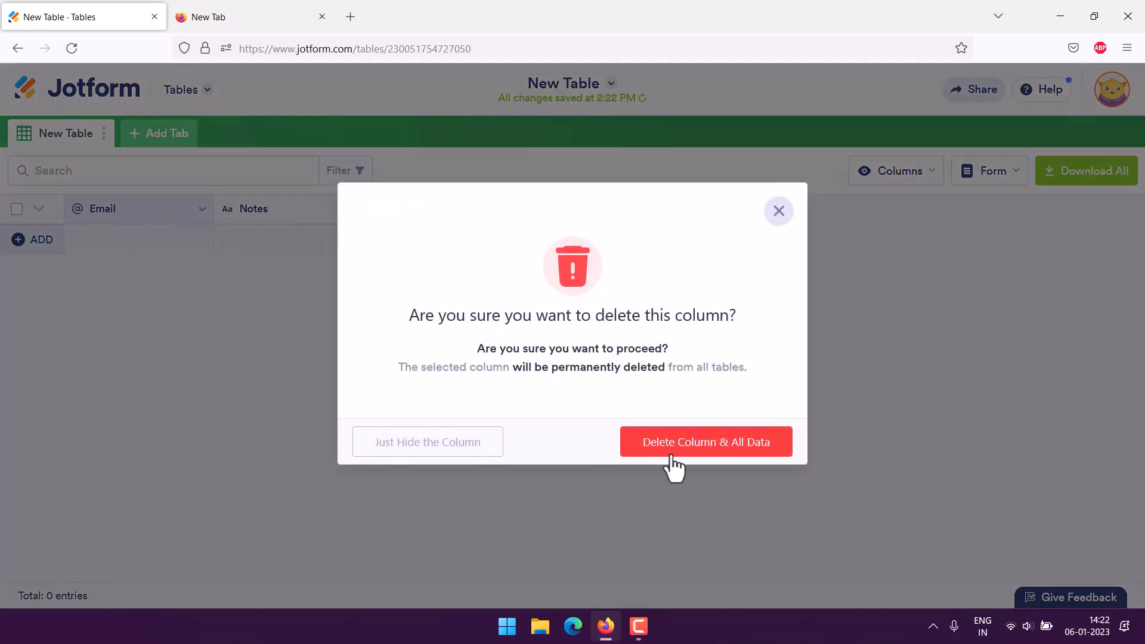
pyautogui.click(669, 452)
# Step: Delete the remaining Notes column together with all its data
pyautogui.click(201, 210)
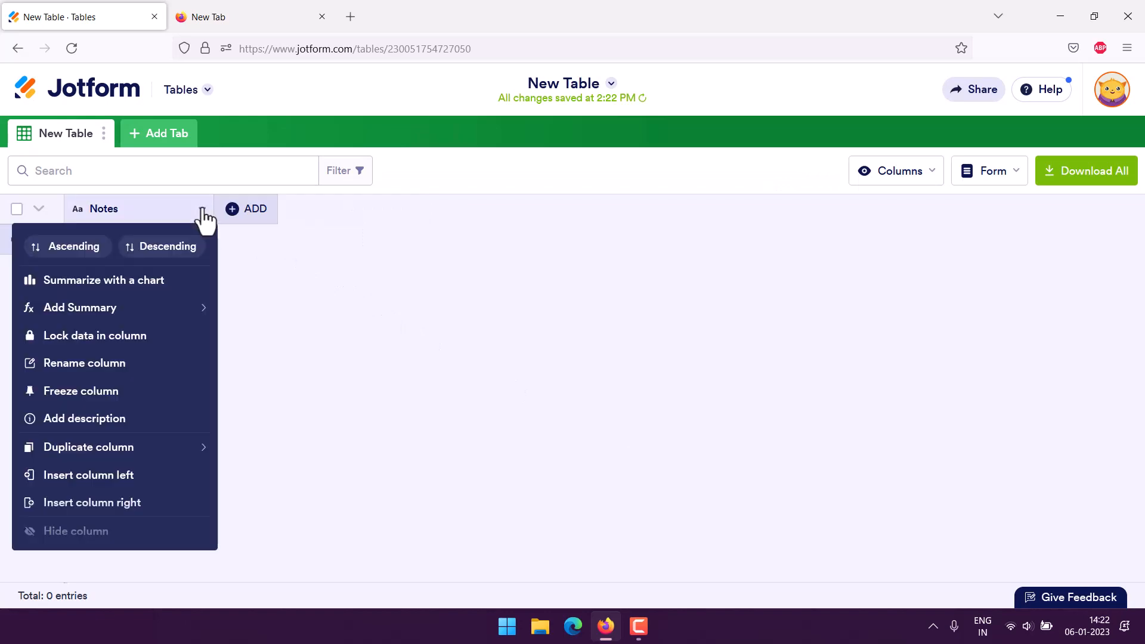
pyautogui.scroll(-1, 127, 540)
pyautogui.click(127, 534)
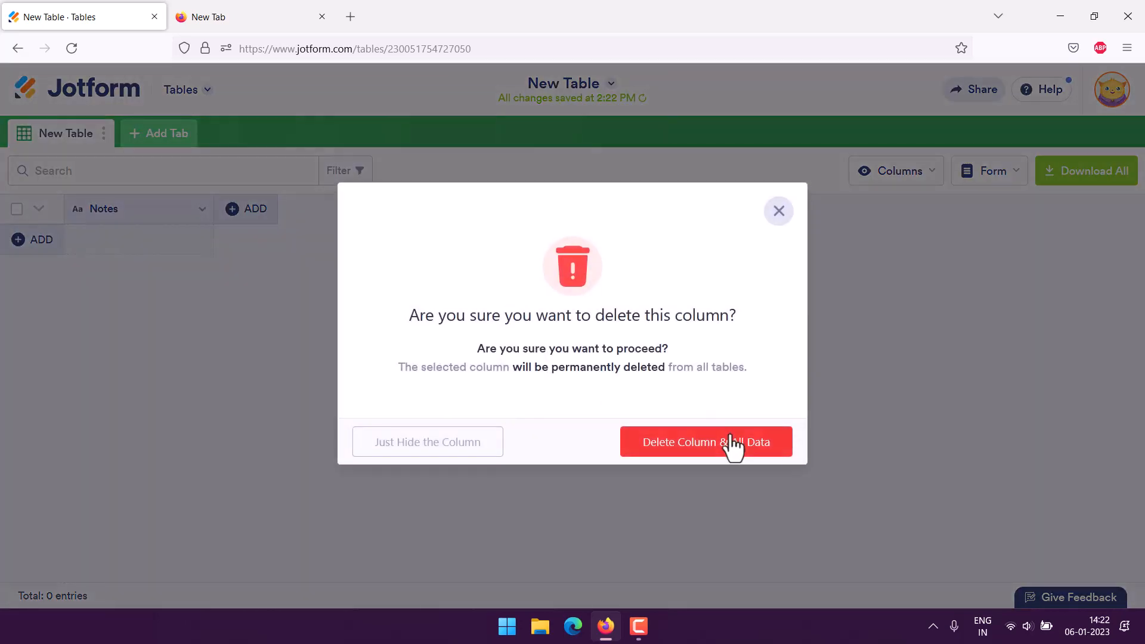
pyautogui.click(733, 447)
# Step: Add a Short Text column named "Item" to the empty table
pyautogui.click(83, 210)
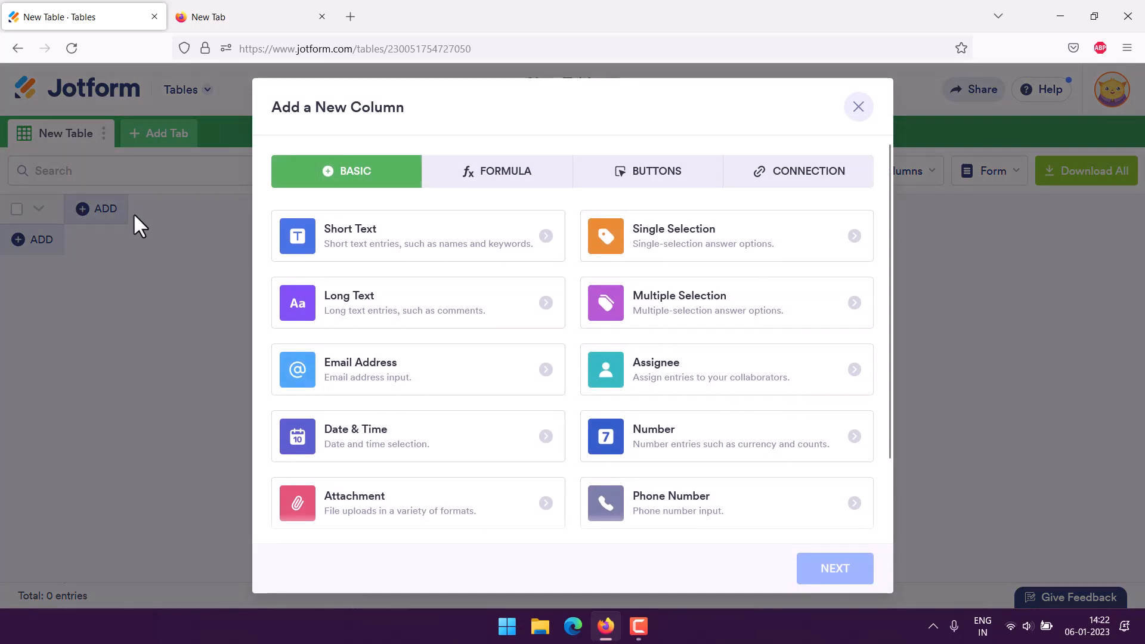
pyautogui.click(383, 241)
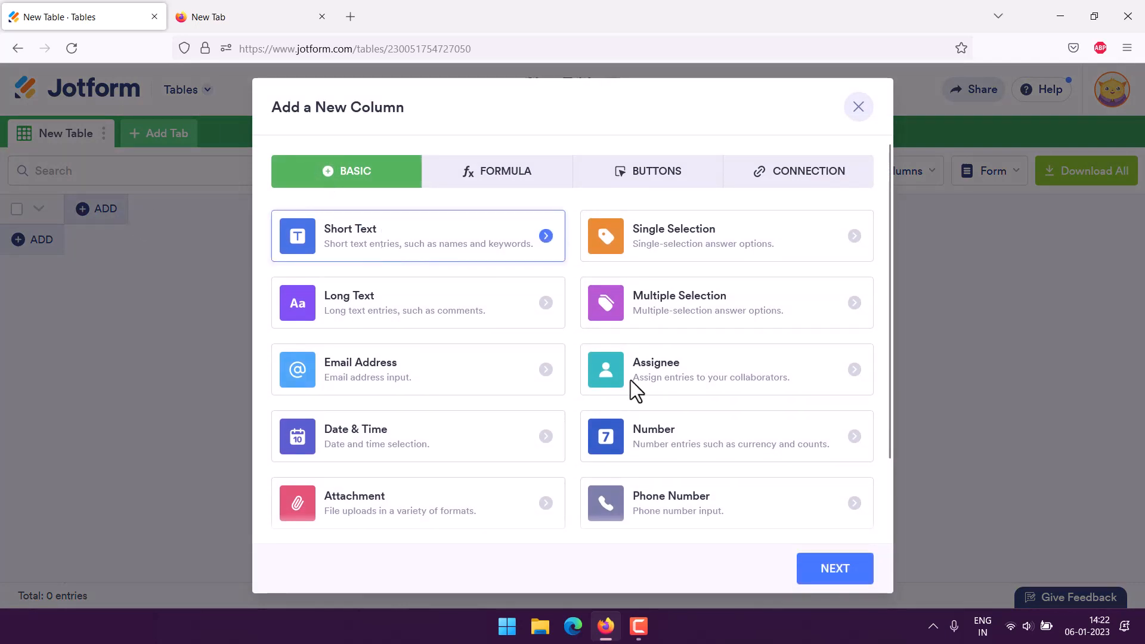
pyautogui.click(829, 572)
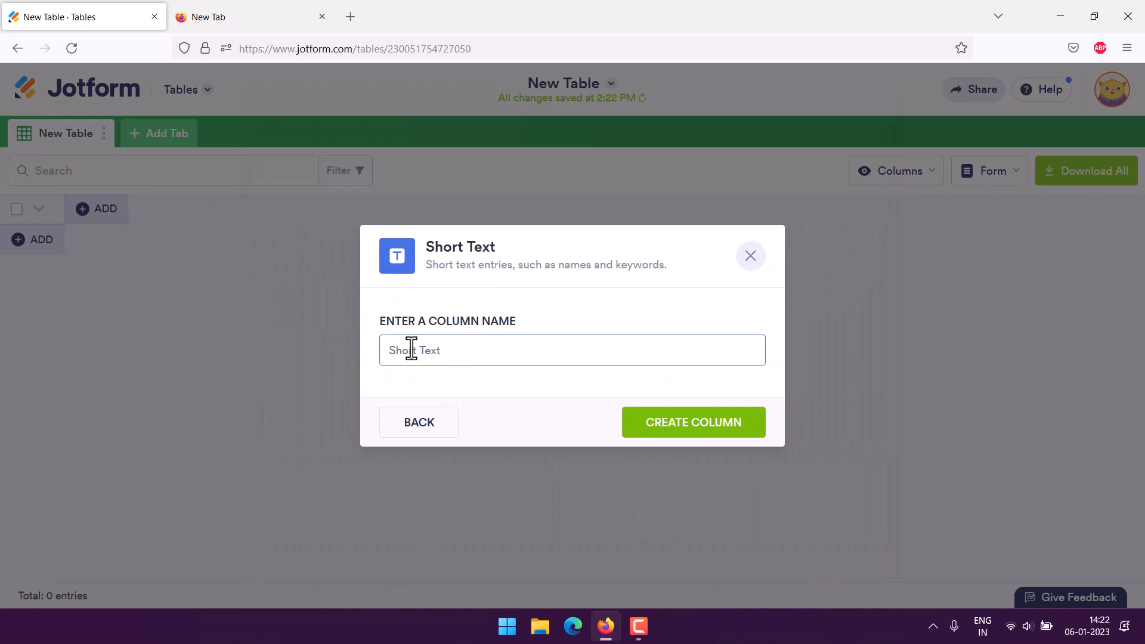
pyautogui.write('Item')
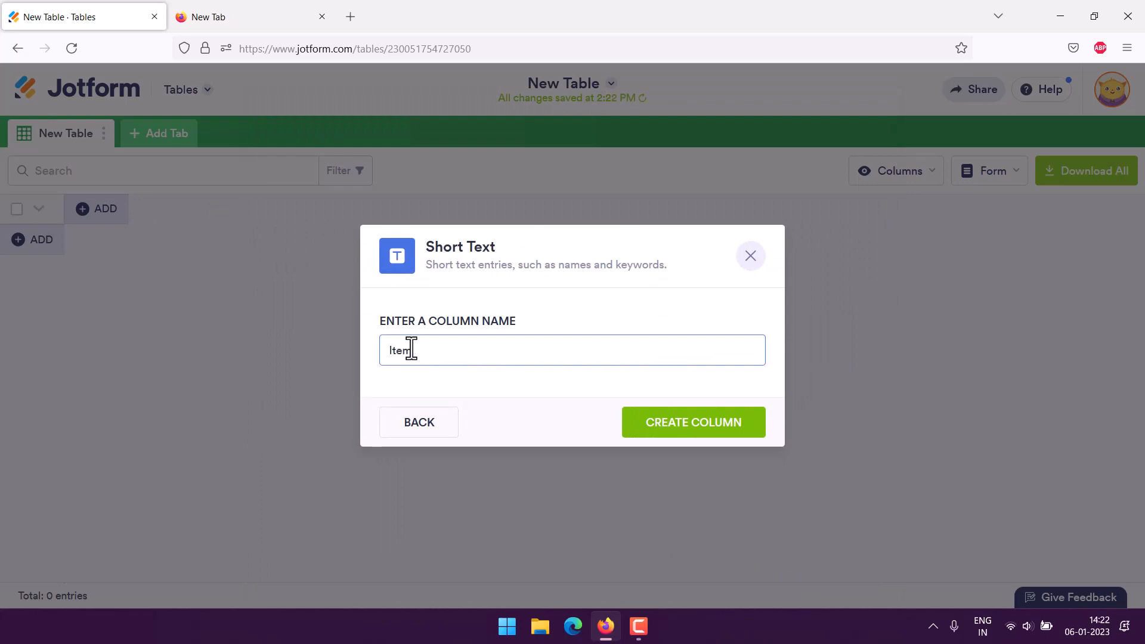
pyautogui.click(684, 433)
# Step: Set up a new Single Selection column named "Category" and proceed to its answer options
pyautogui.click(232, 212)
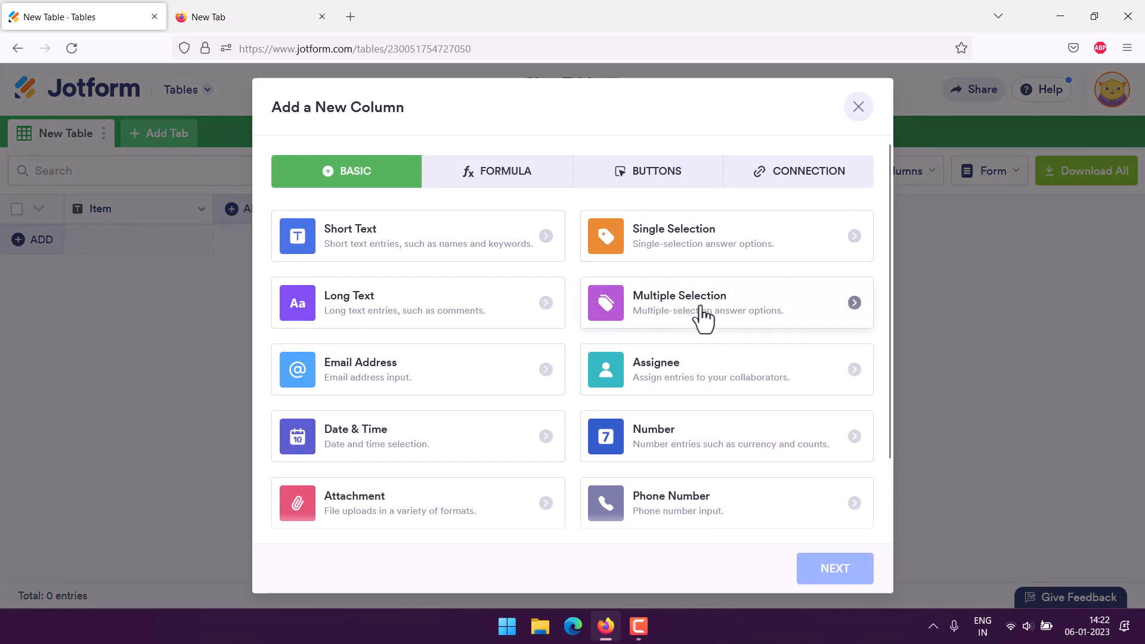
pyautogui.click(848, 239)
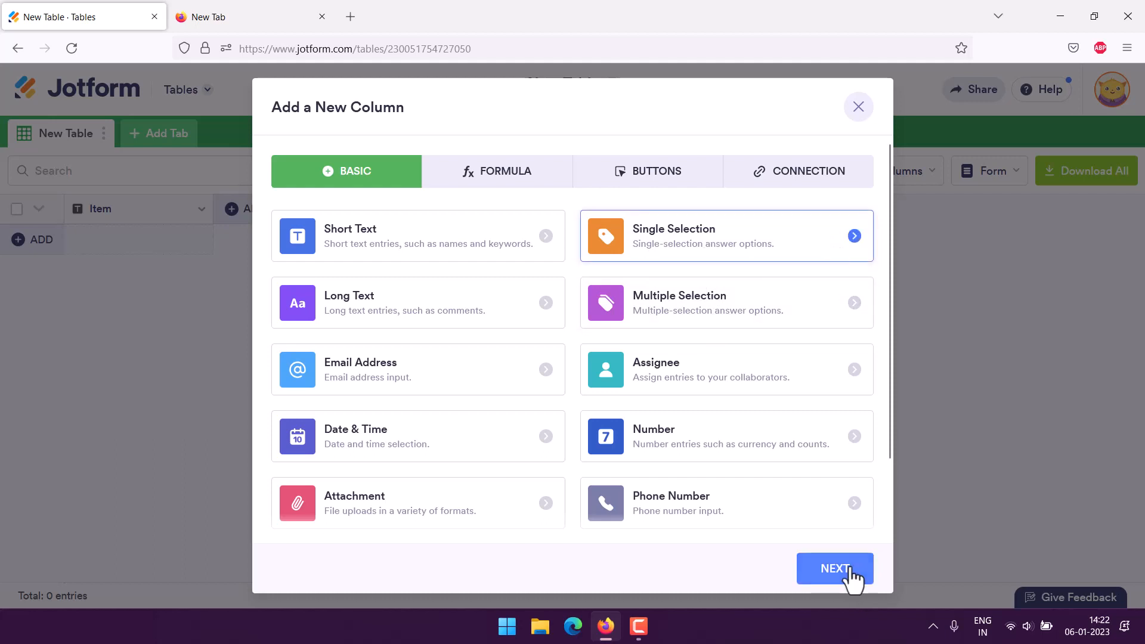
pyautogui.click(814, 567)
pyautogui.write('Category')
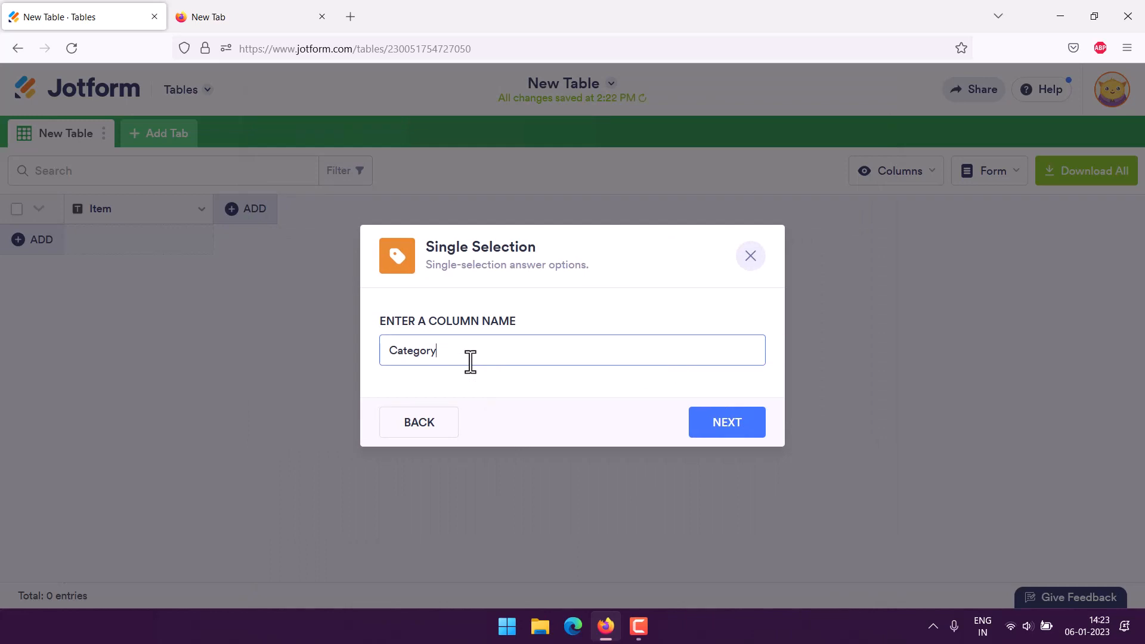
pyautogui.click(716, 431)
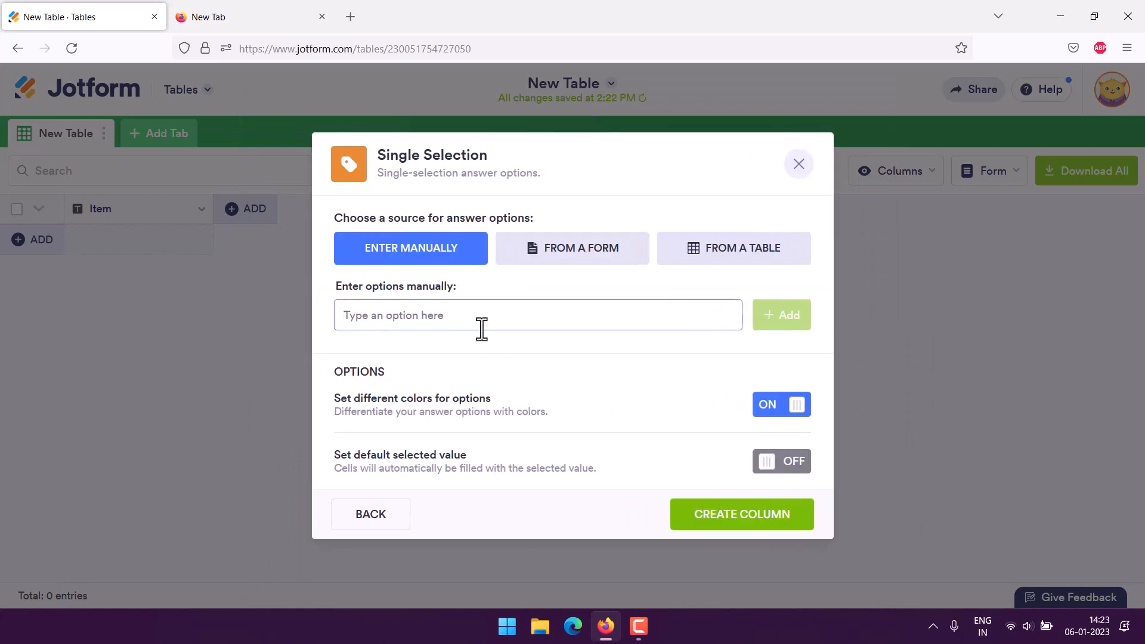
# Step: Add the manual answer options "Kitchen" and "Bedroom Items" to the Category column
pyautogui.write('Kitchen')
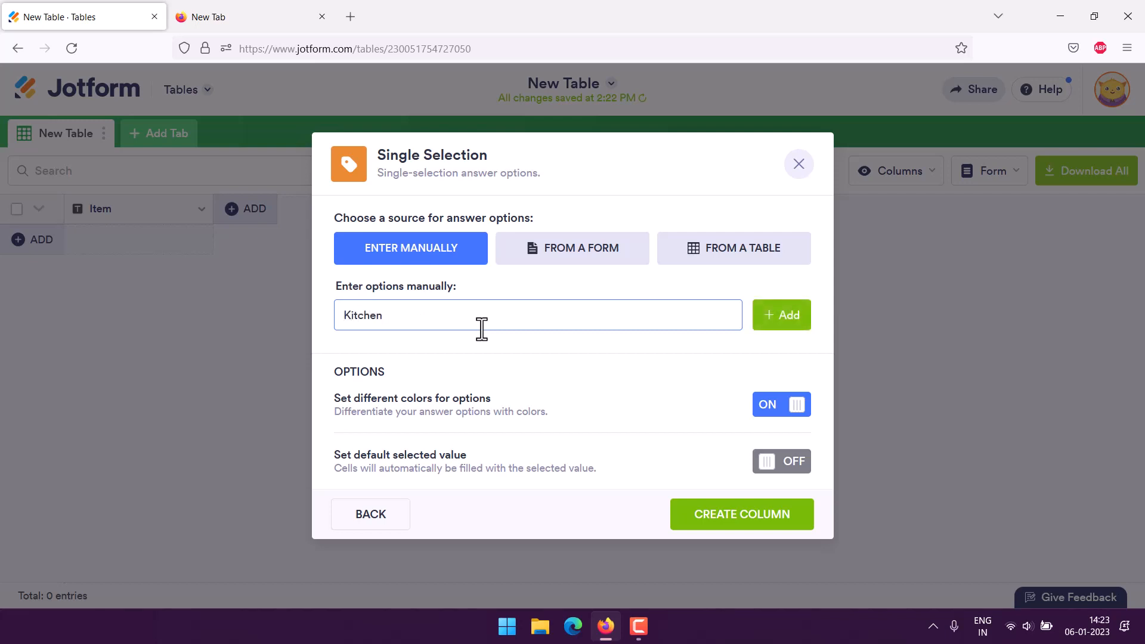
pyautogui.click(779, 318)
pyautogui.write('Bed')
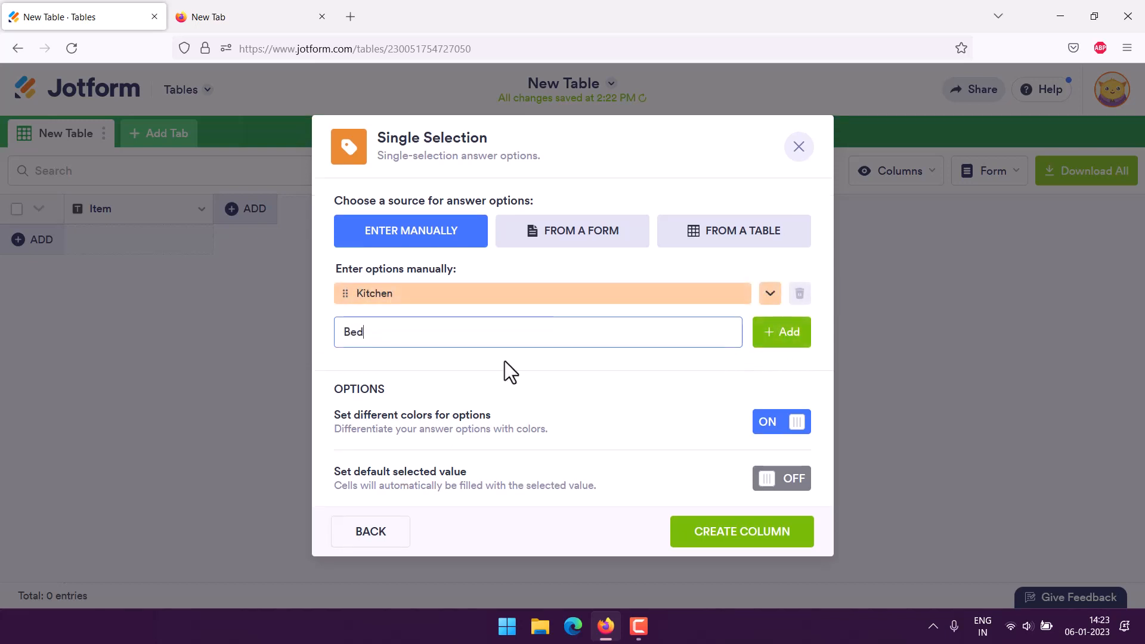
pyautogui.write('room Items')
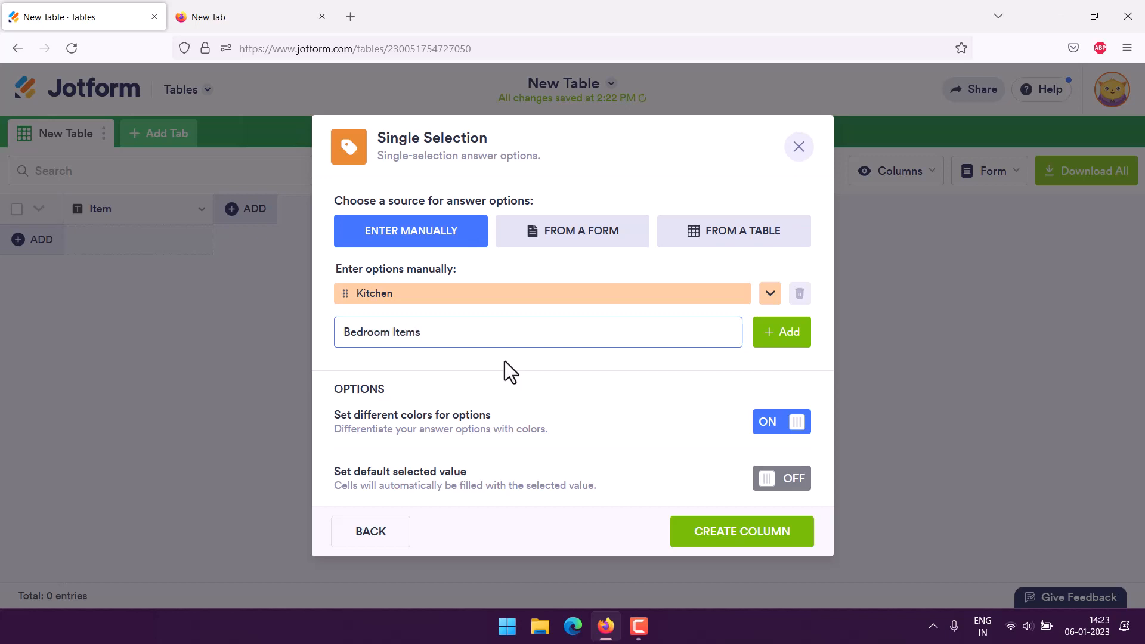
pyautogui.click(773, 339)
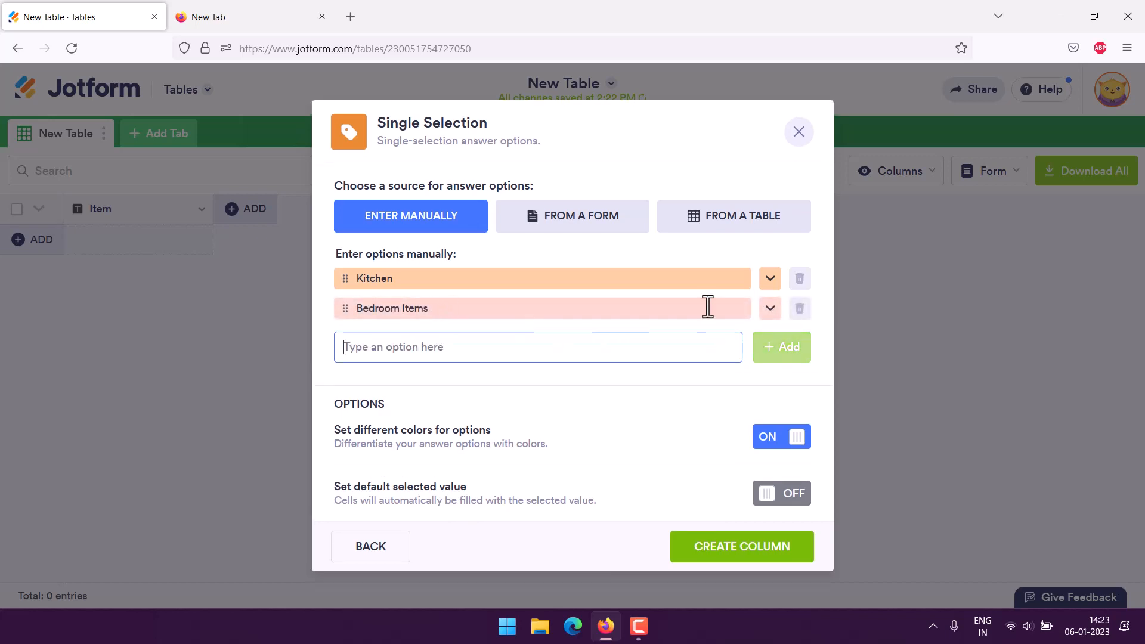
# Step: Change the Kitchen option's color to golden yellow and rename it "Kitchen Items"
pyautogui.click(770, 282)
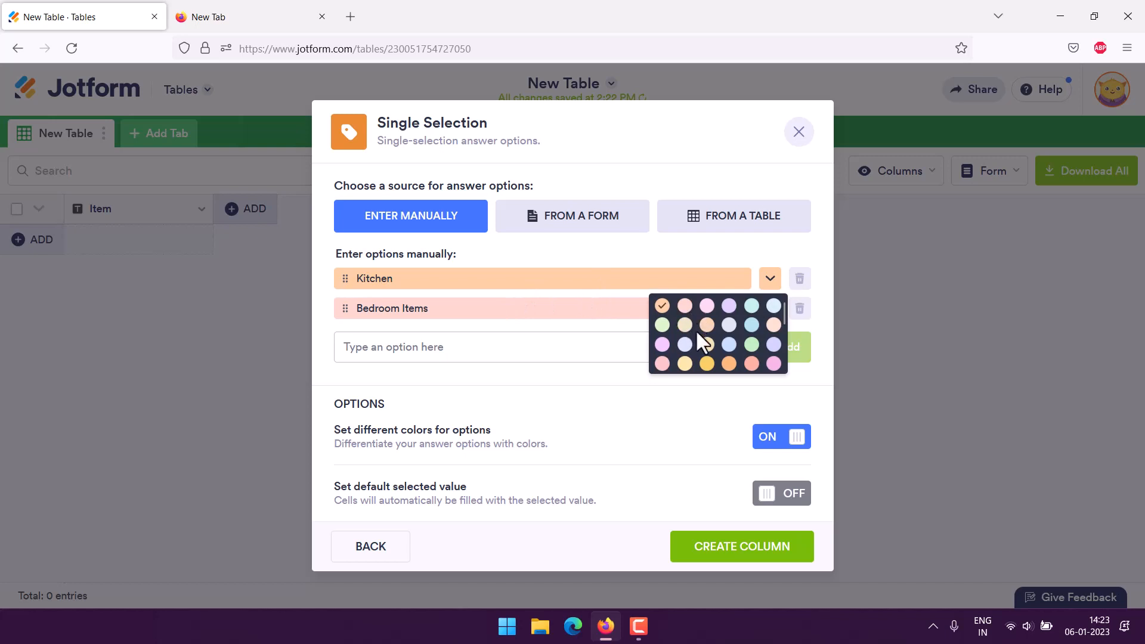
pyautogui.click(706, 363)
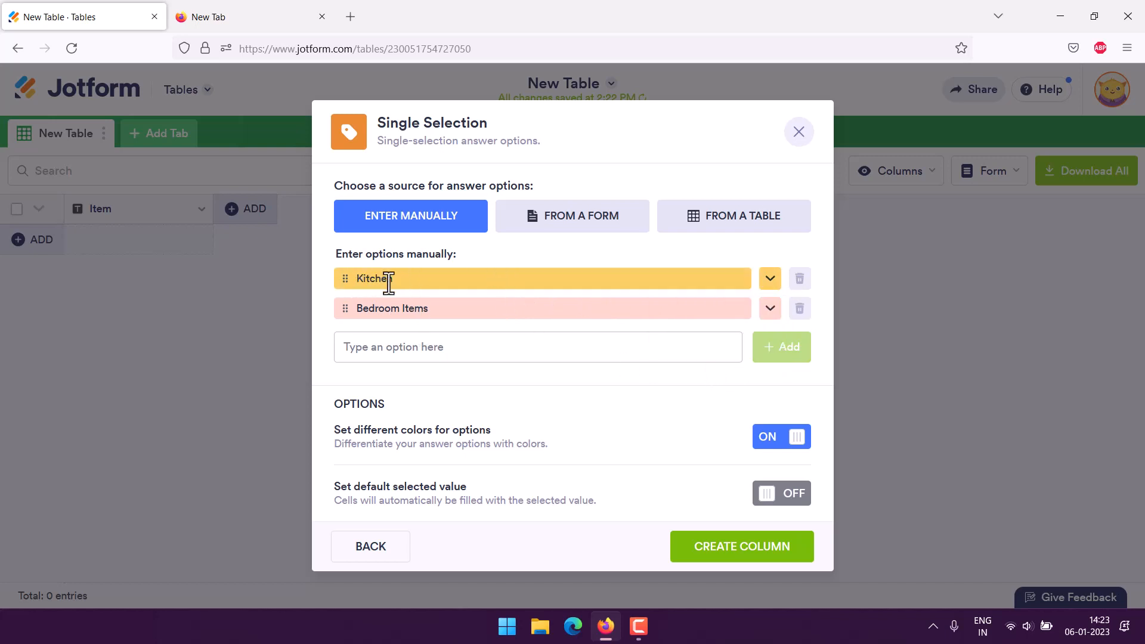
pyautogui.click(411, 281)
pyautogui.write('Items')
pyautogui.click(410, 344)
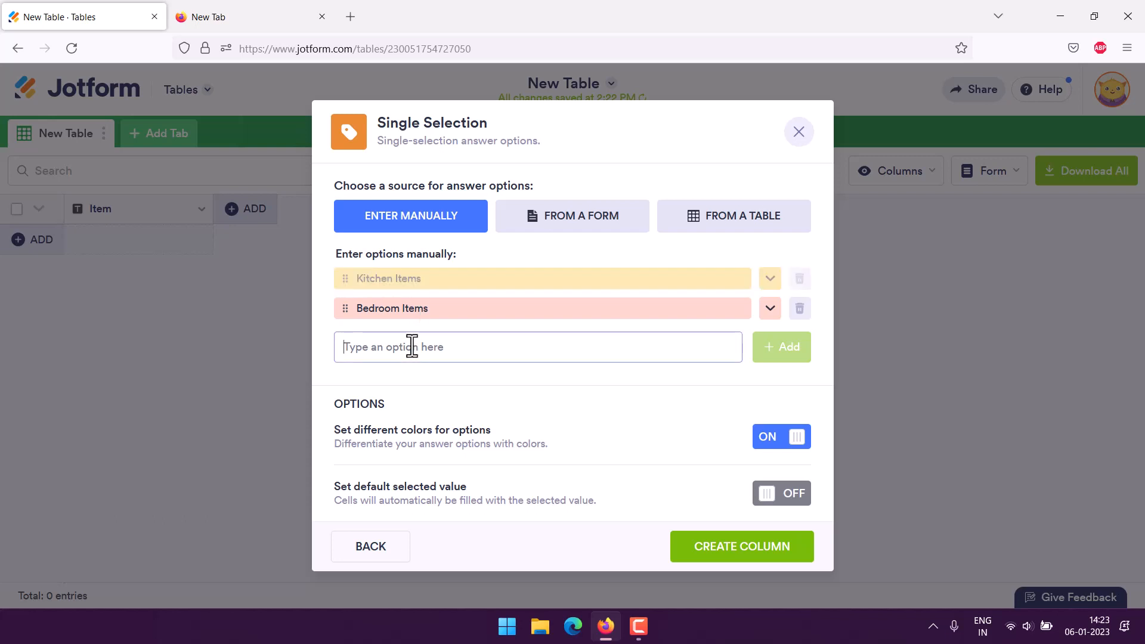
pyautogui.click(783, 348)
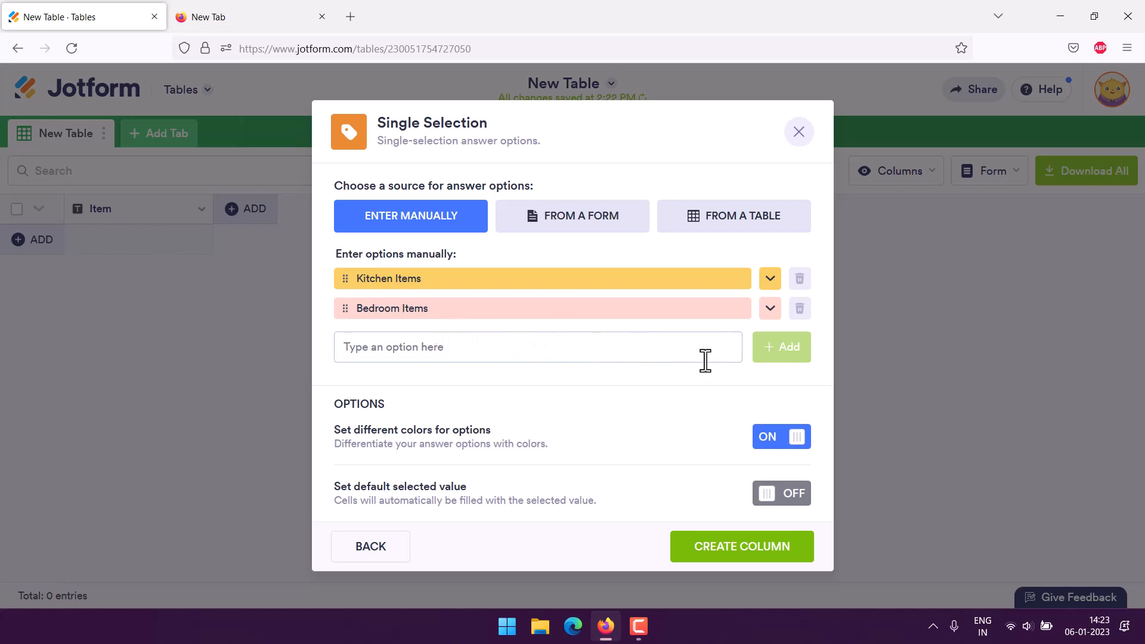
# Step: Add the answer options "Bathroom Items" and "Cleaning Items" to the Category column
pyautogui.click(449, 348)
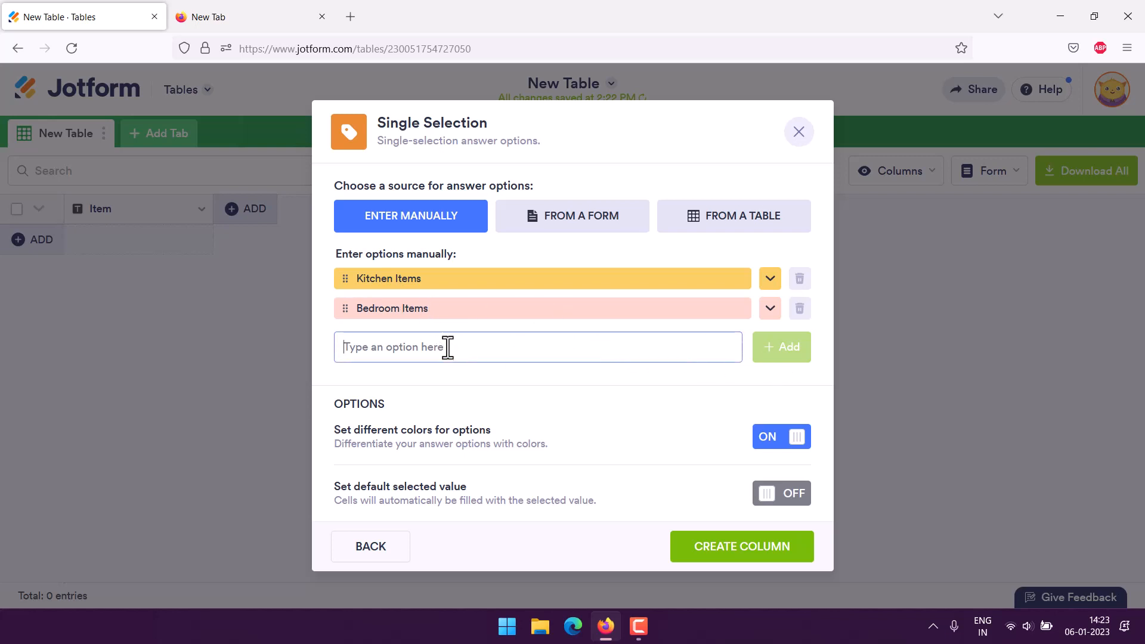
pyautogui.write('Bathroom Items')
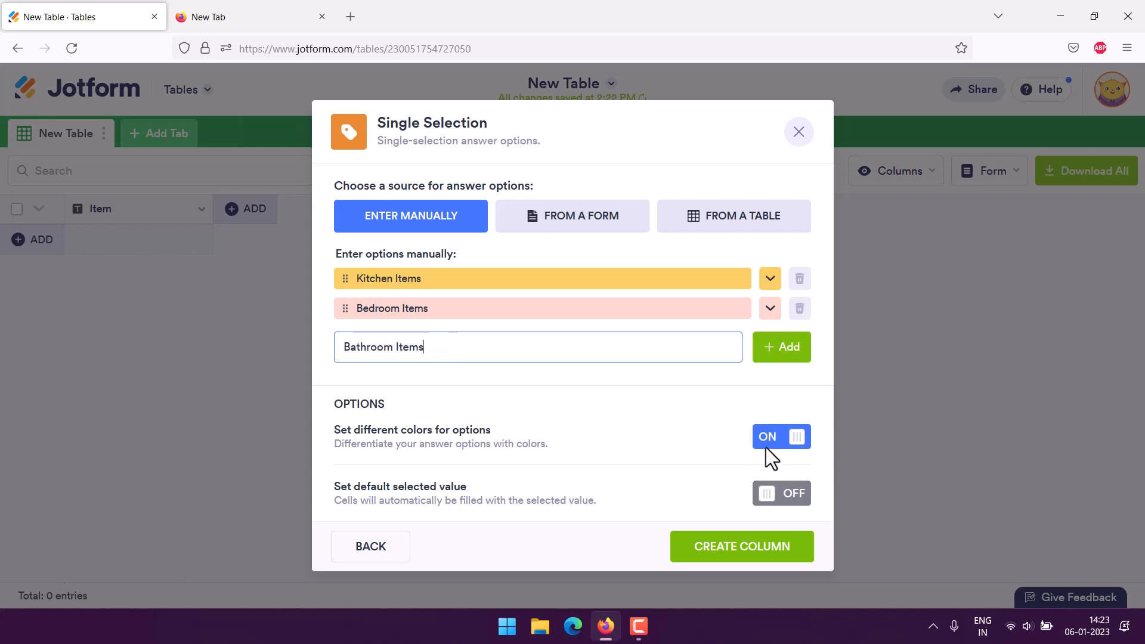
pyautogui.click(775, 352)
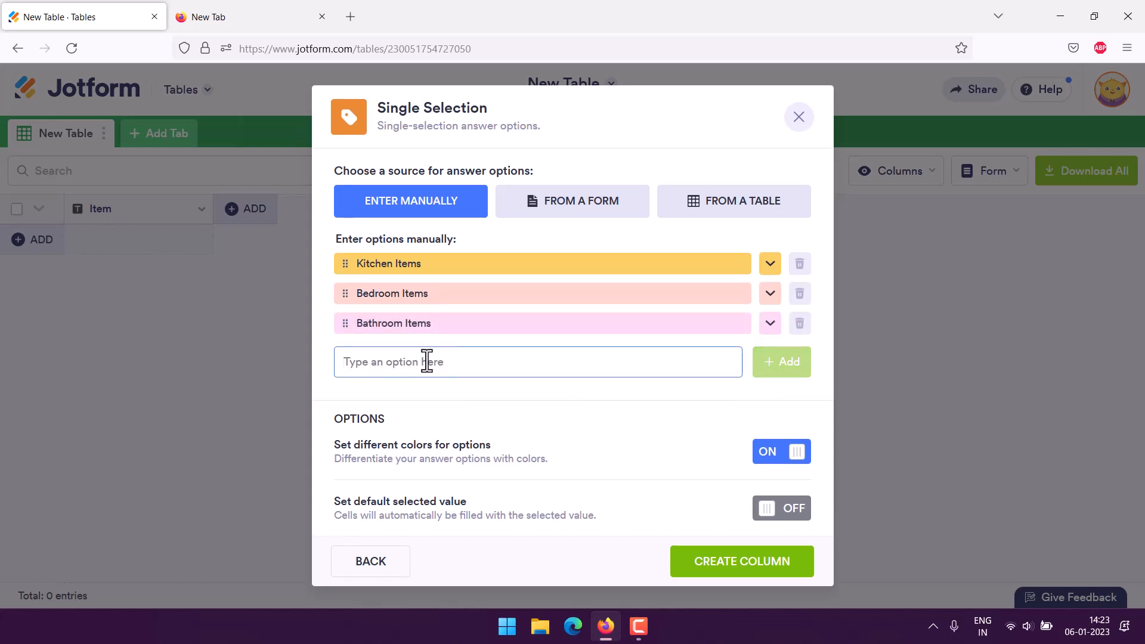
pyautogui.write('Cleaning I')
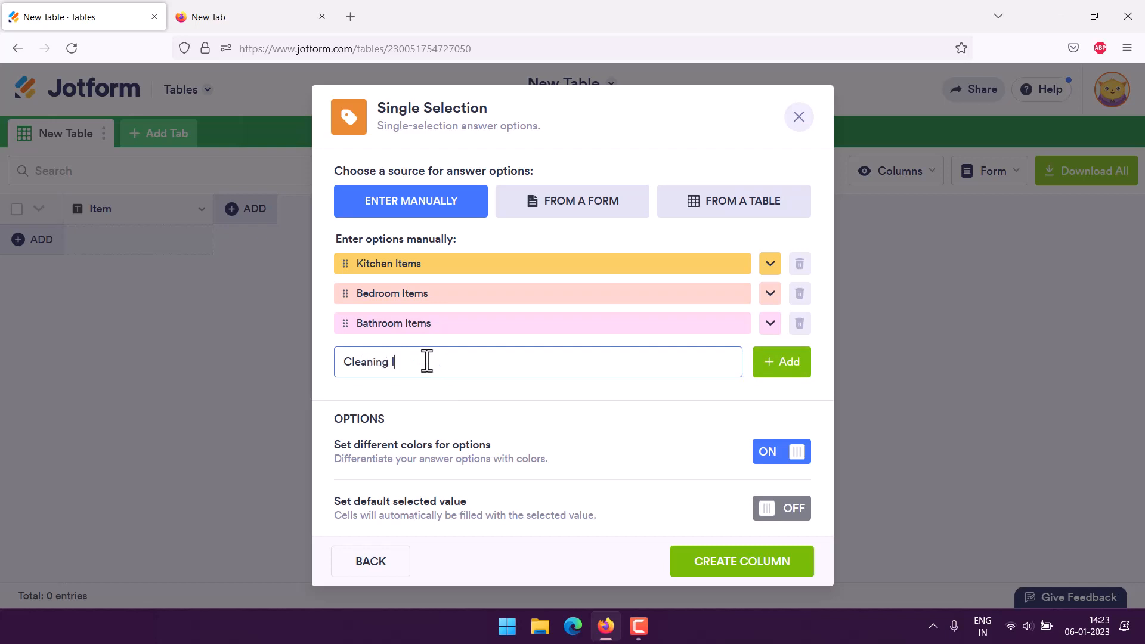
pyautogui.write('tems')
pyautogui.click(774, 365)
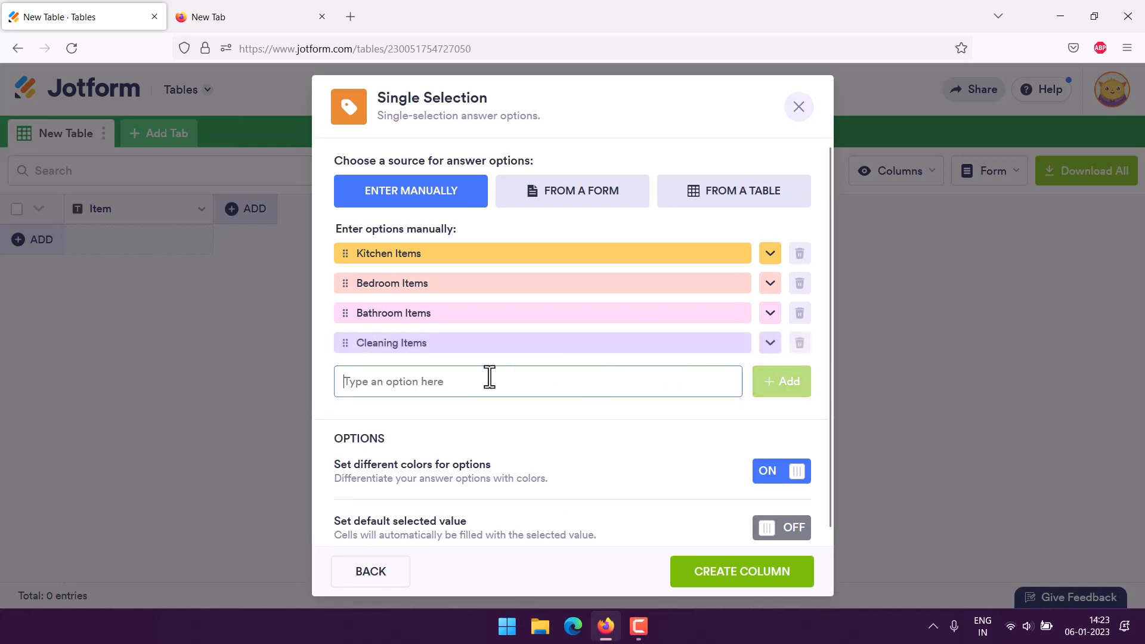
# Step: Add the answer options "Food" and "Others", and create the Category column
pyautogui.write('Fod')
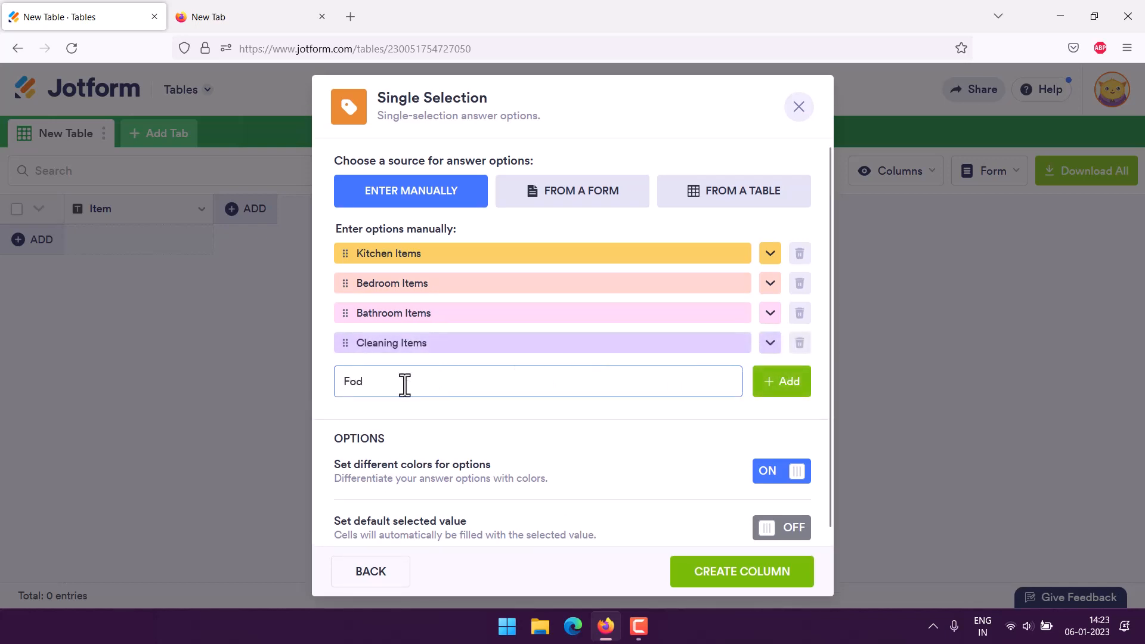
pyautogui.press('BackSpace')
pyautogui.write('od')
pyautogui.click(757, 388)
pyautogui.write('Others')
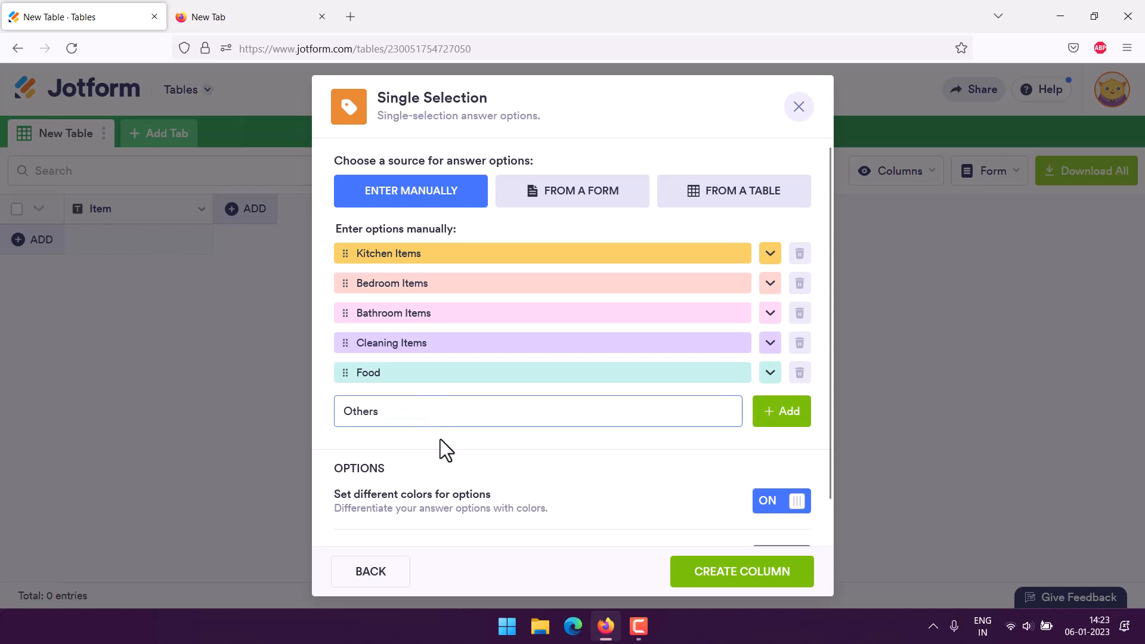
pyautogui.click(785, 413)
pyautogui.click(726, 577)
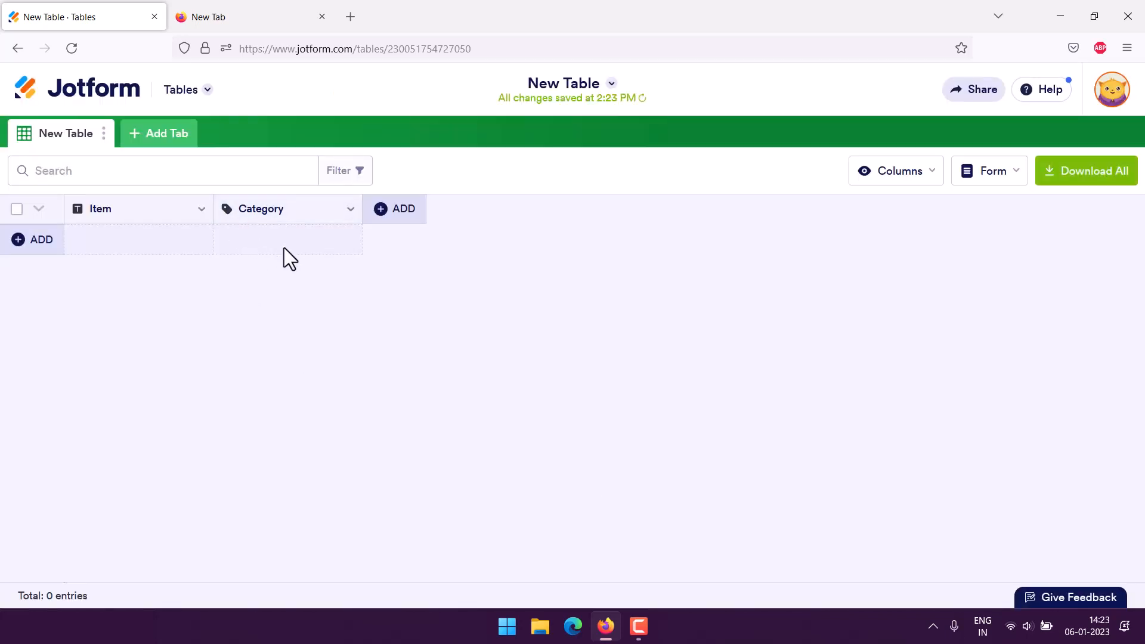
# Step: Add a new Number column after Category and name it "Price"
pyautogui.click(391, 209)
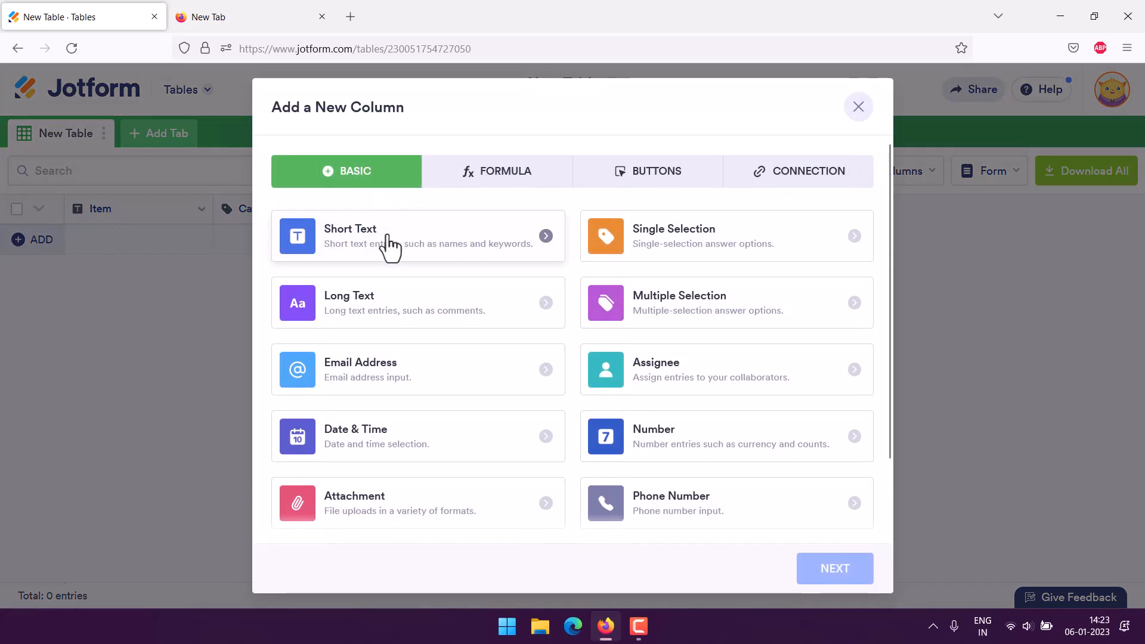
pyautogui.click(668, 450)
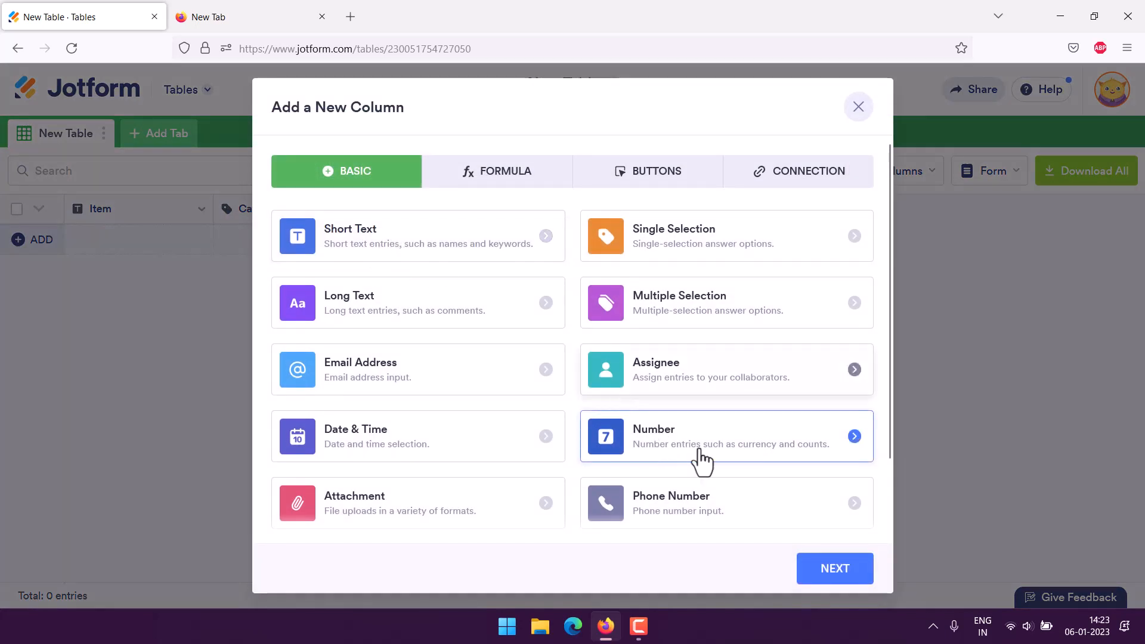
pyautogui.click(835, 572)
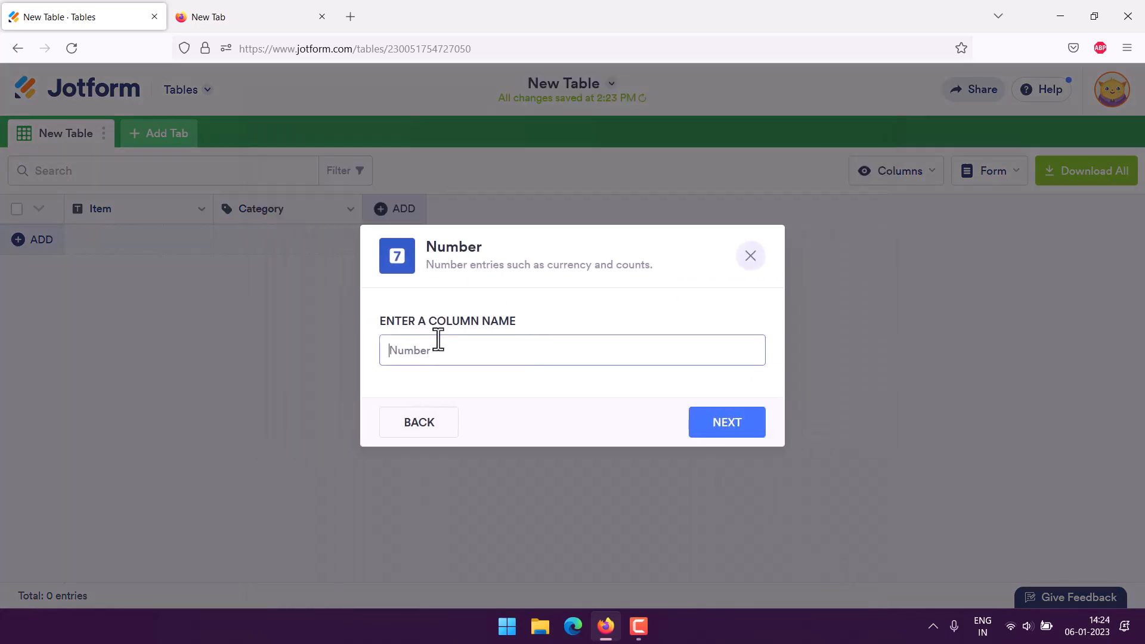
pyautogui.write('Price')
pyautogui.press('Return')
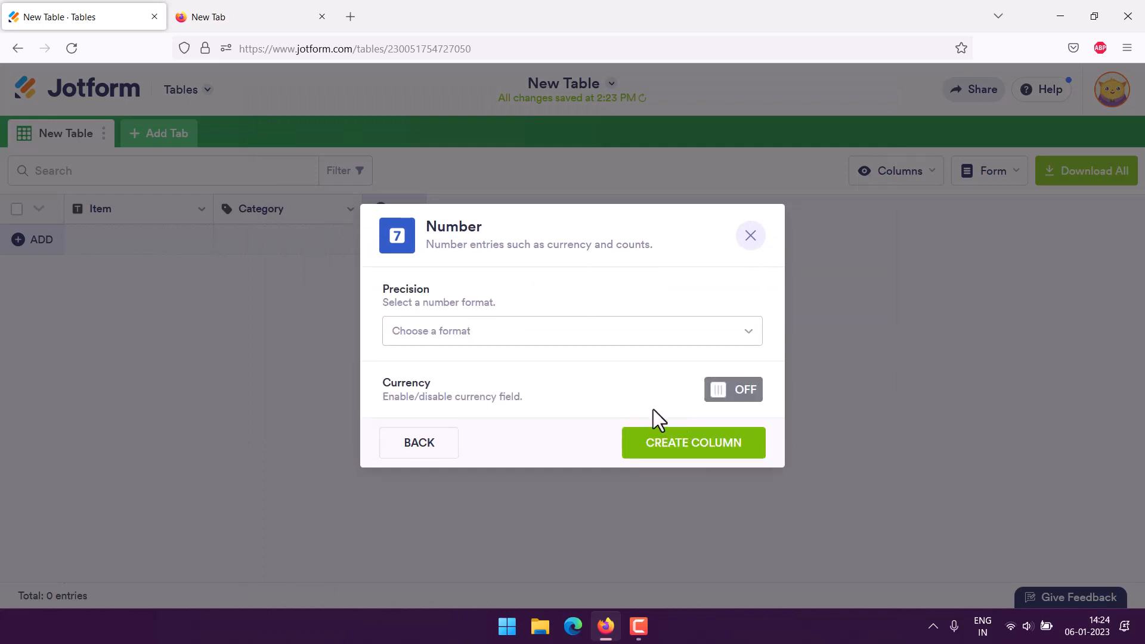
# Step: Set the Price column's precision to 1.000, enable currency in United States Dollar, and create the column
pyautogui.click(503, 340)
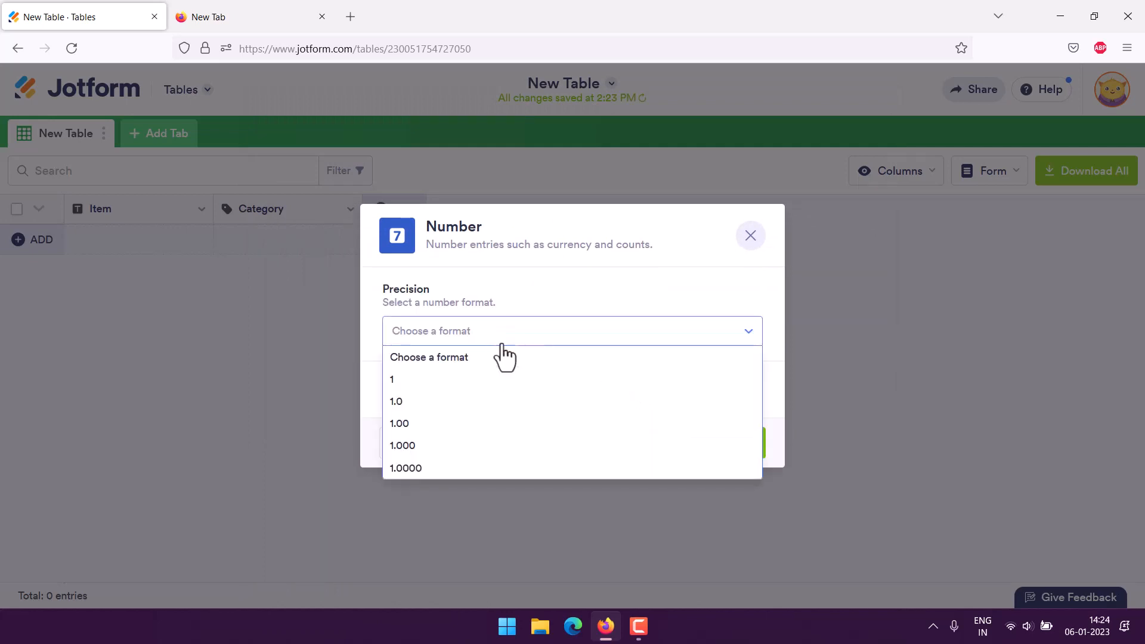
pyautogui.click(424, 446)
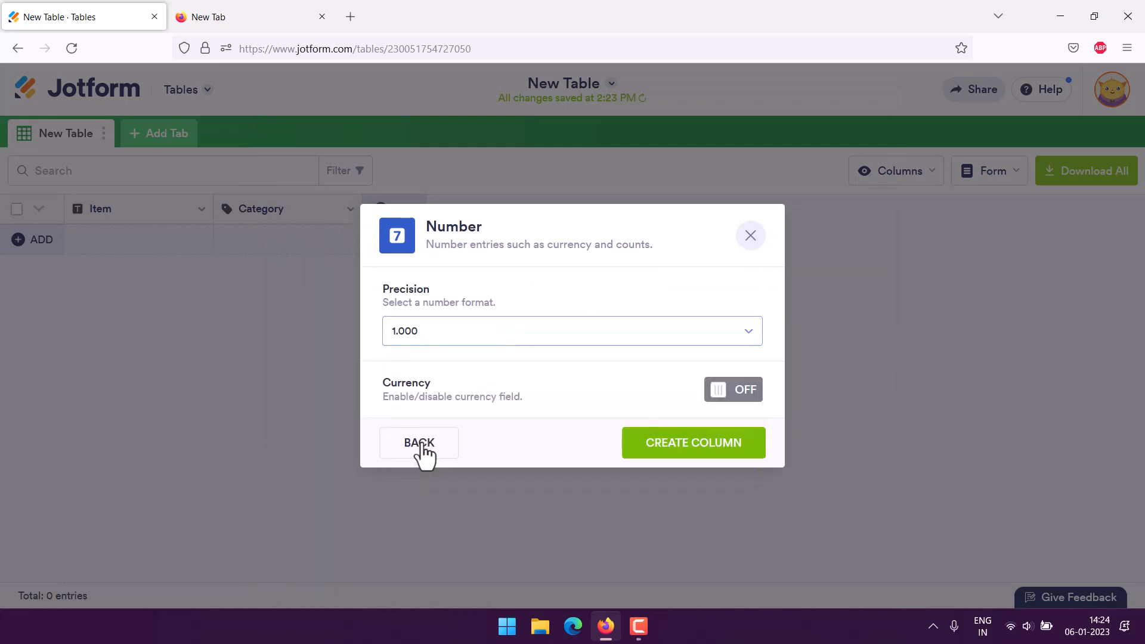
pyautogui.click(742, 393)
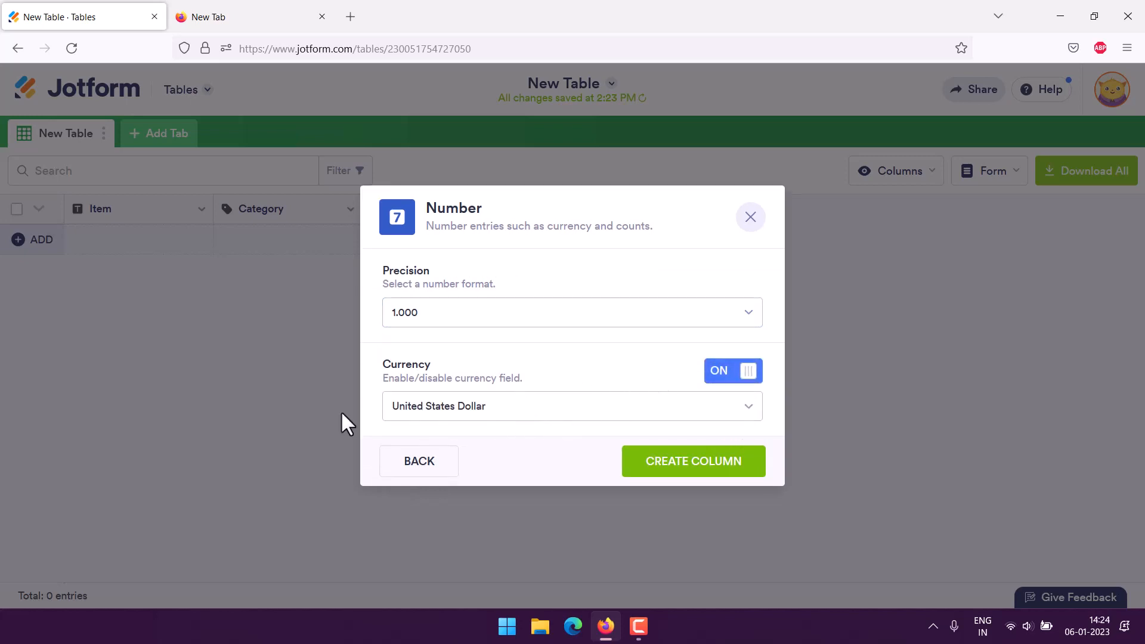
pyautogui.click(481, 411)
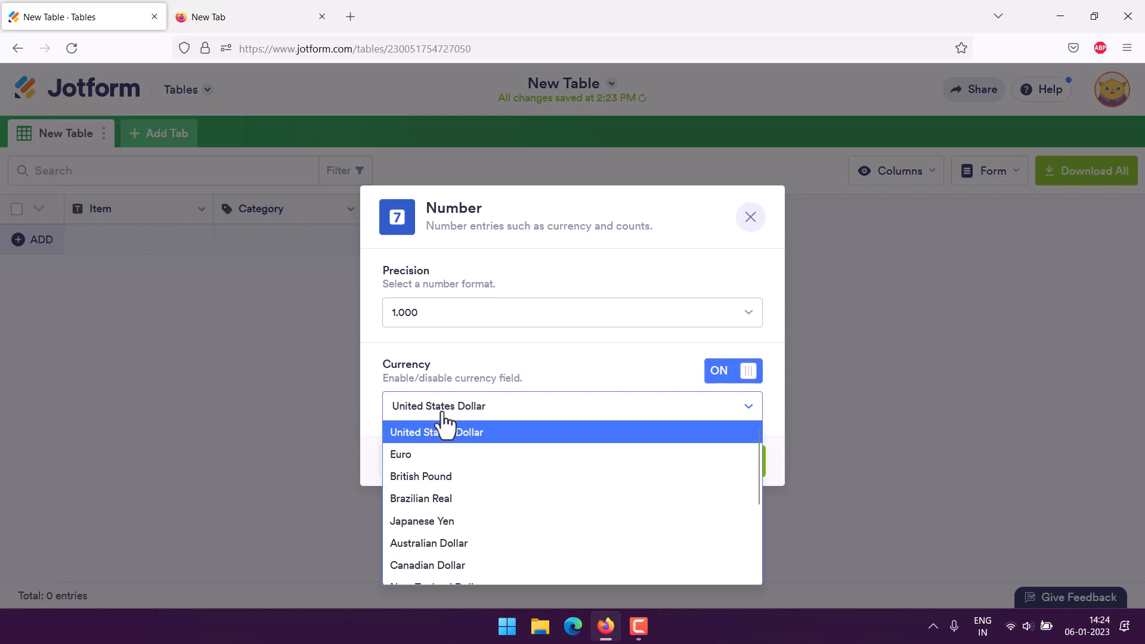
pyautogui.click(516, 375)
pyautogui.click(659, 467)
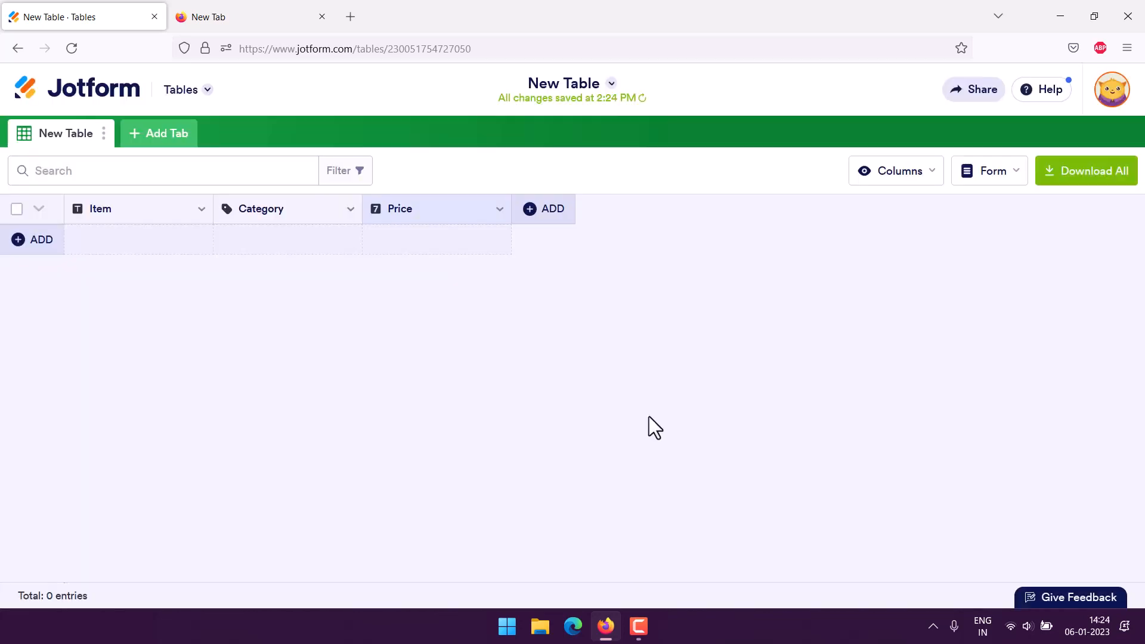
# Step: Add another Number column after Price and name it "Unit"
pyautogui.click(539, 210)
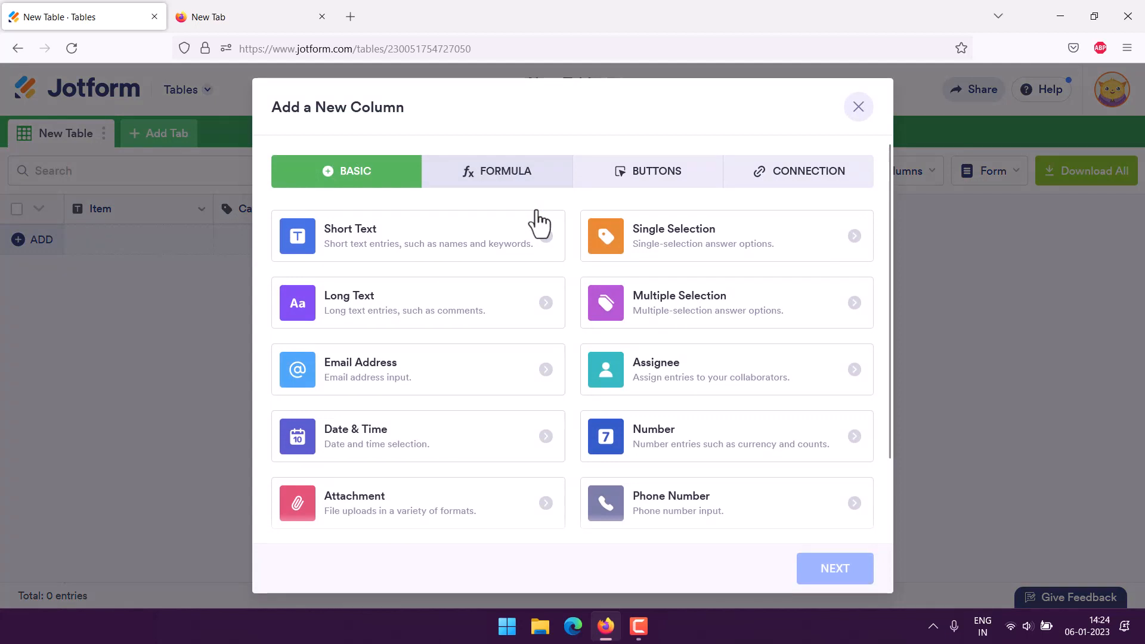
pyautogui.click(619, 452)
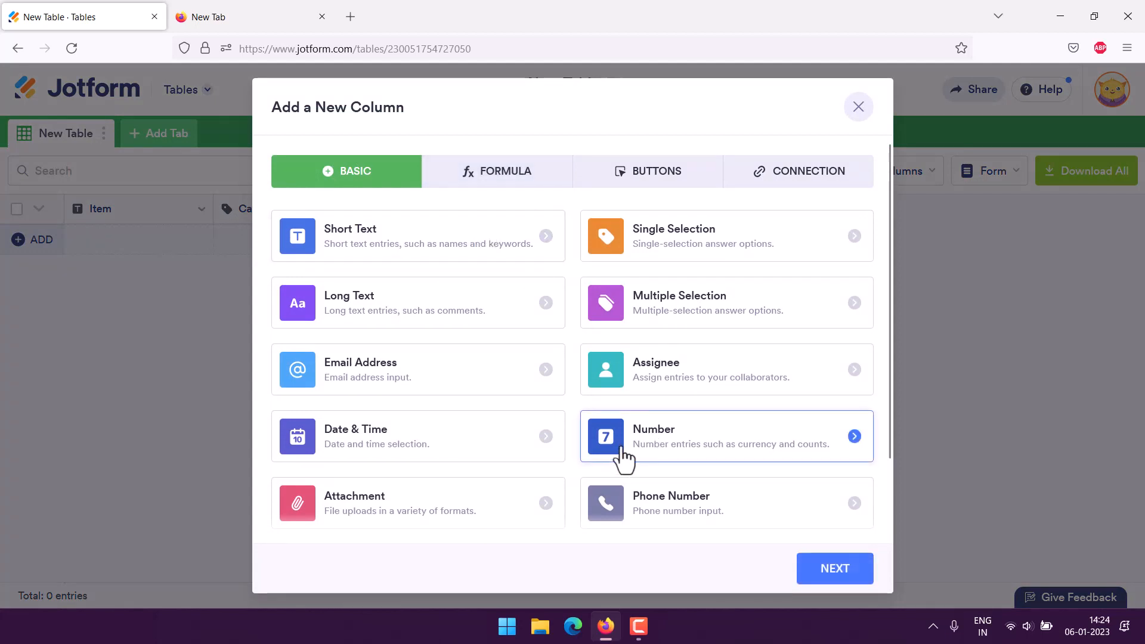
pyautogui.click(842, 572)
pyautogui.write('Unit')
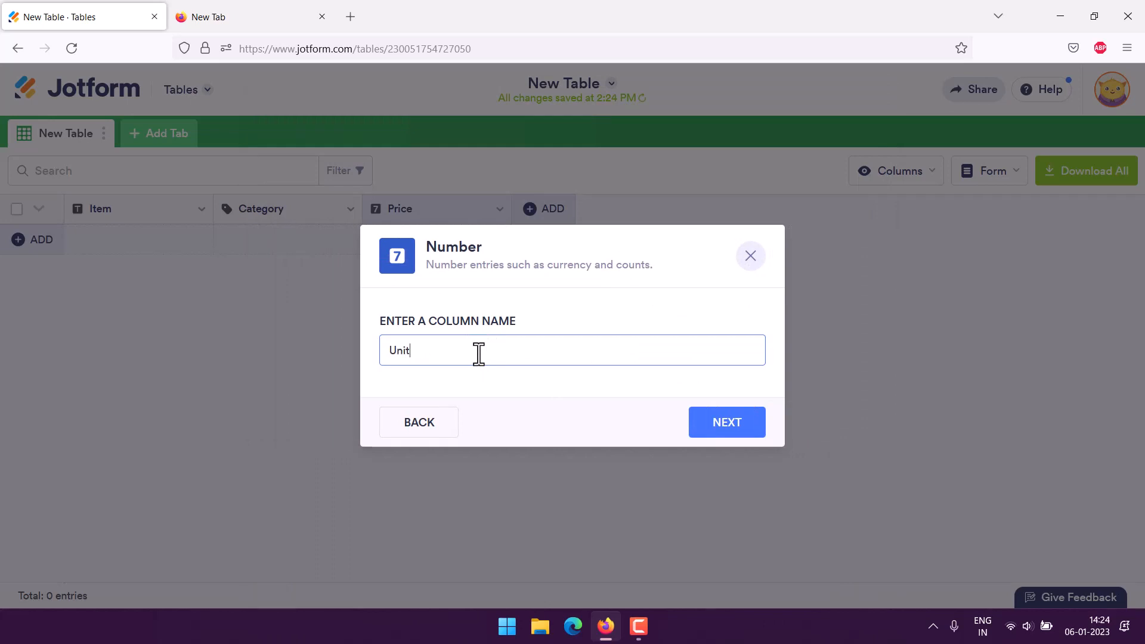
pyautogui.click(719, 425)
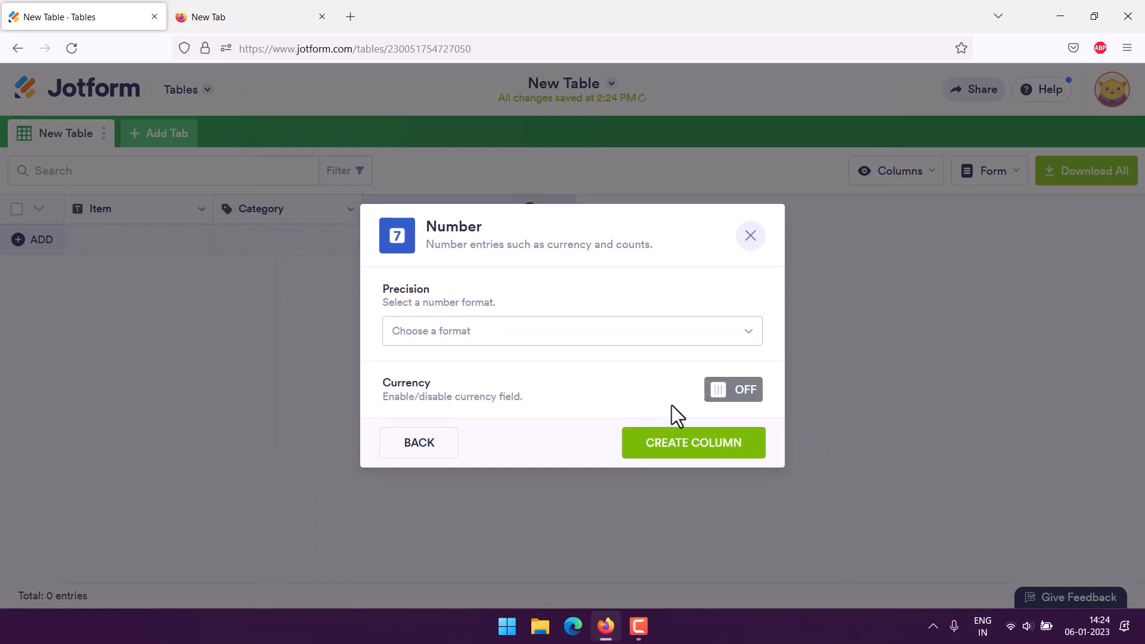
# Step: Set the Unit column's number precision to 1 without currency and create the column
pyautogui.click(420, 337)
pyautogui.click(411, 401)
pyautogui.click(411, 336)
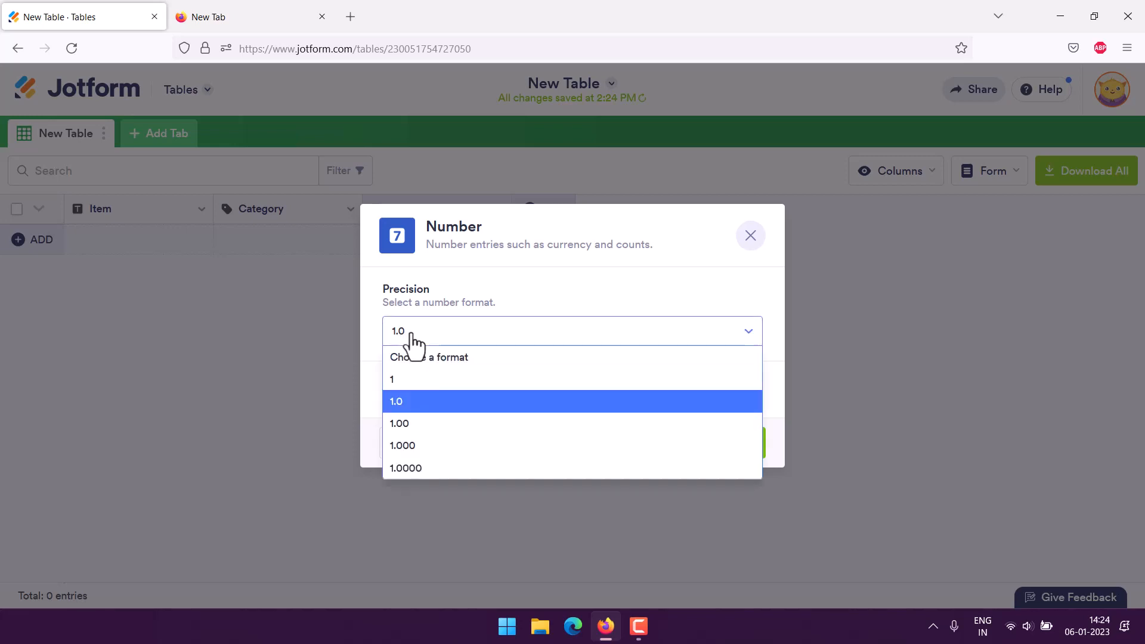
pyautogui.click(399, 379)
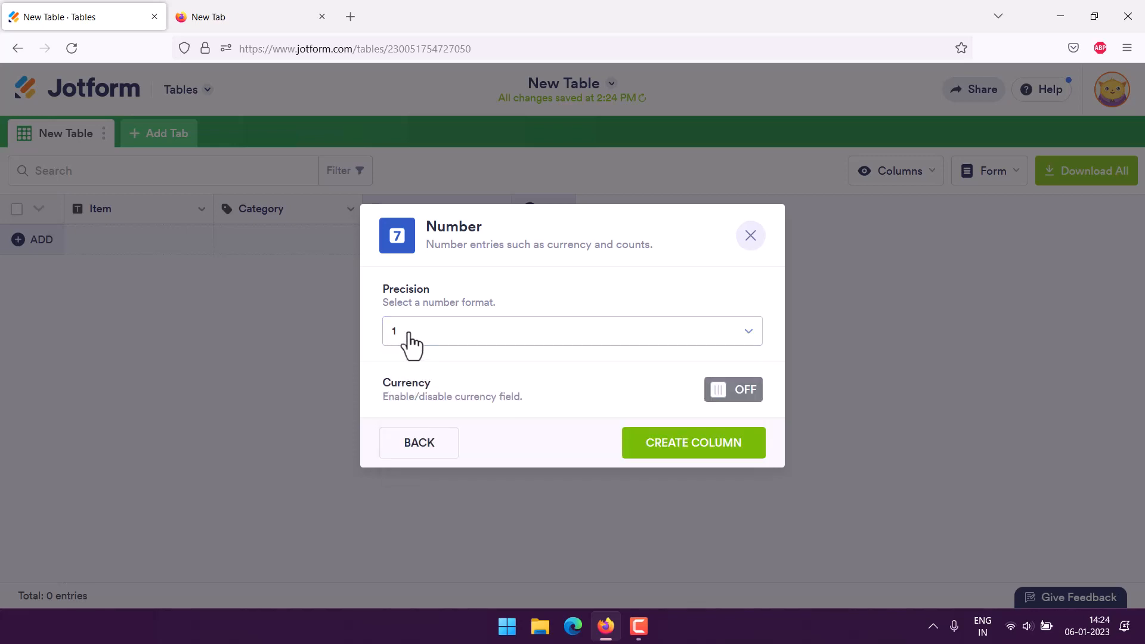
pyautogui.click(654, 454)
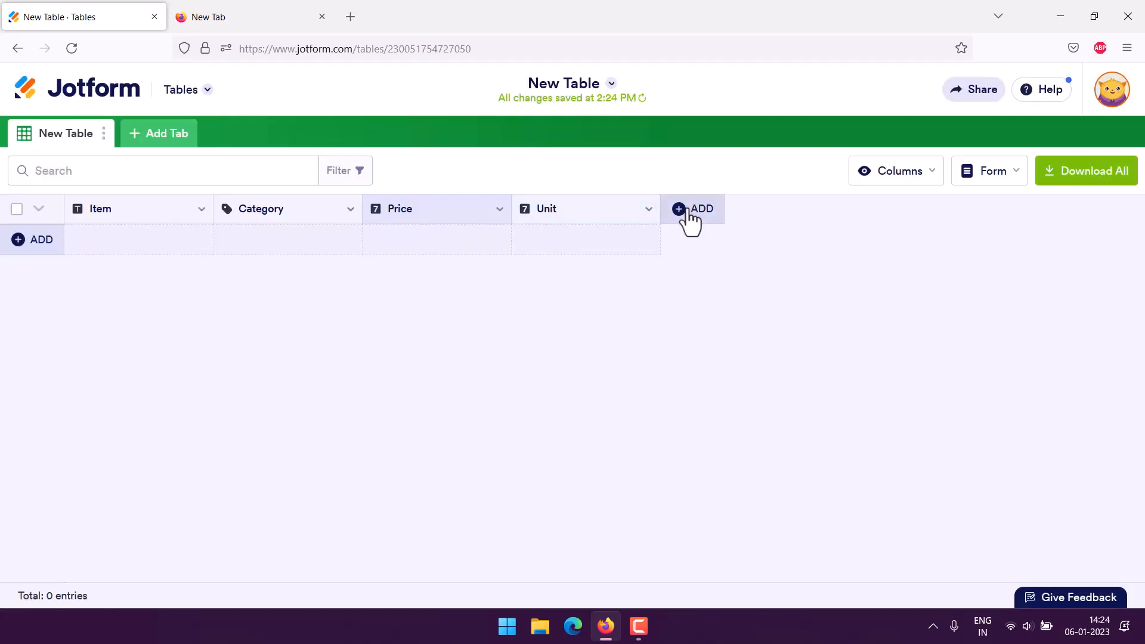
# Step: Start a new column after Unit using the Advanced Formula type
pyautogui.click(688, 212)
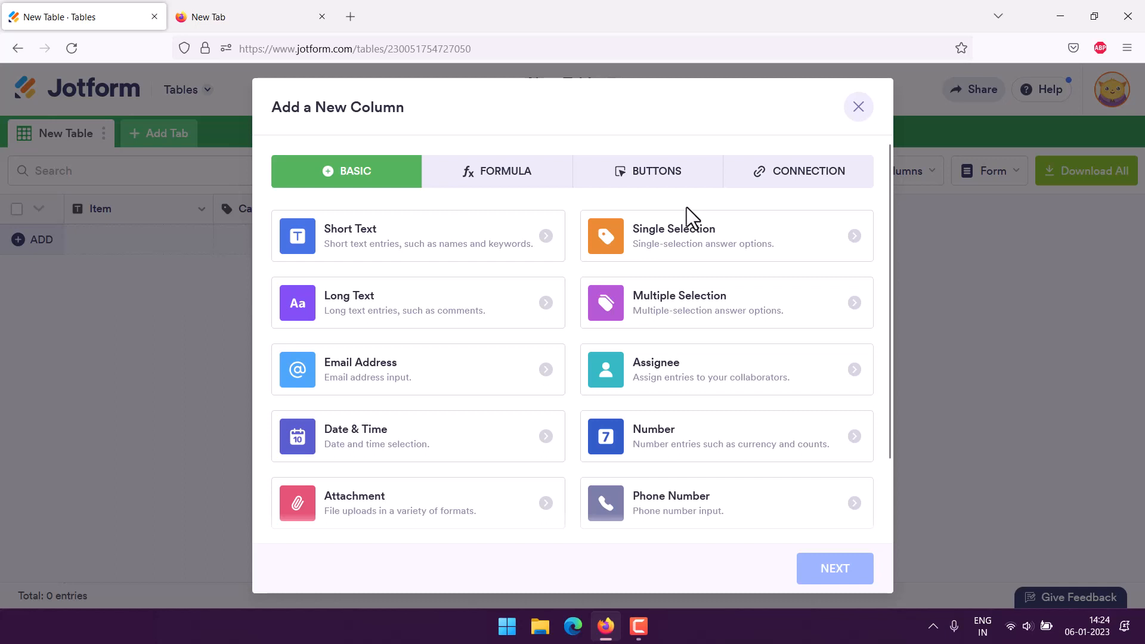
pyautogui.click(455, 249)
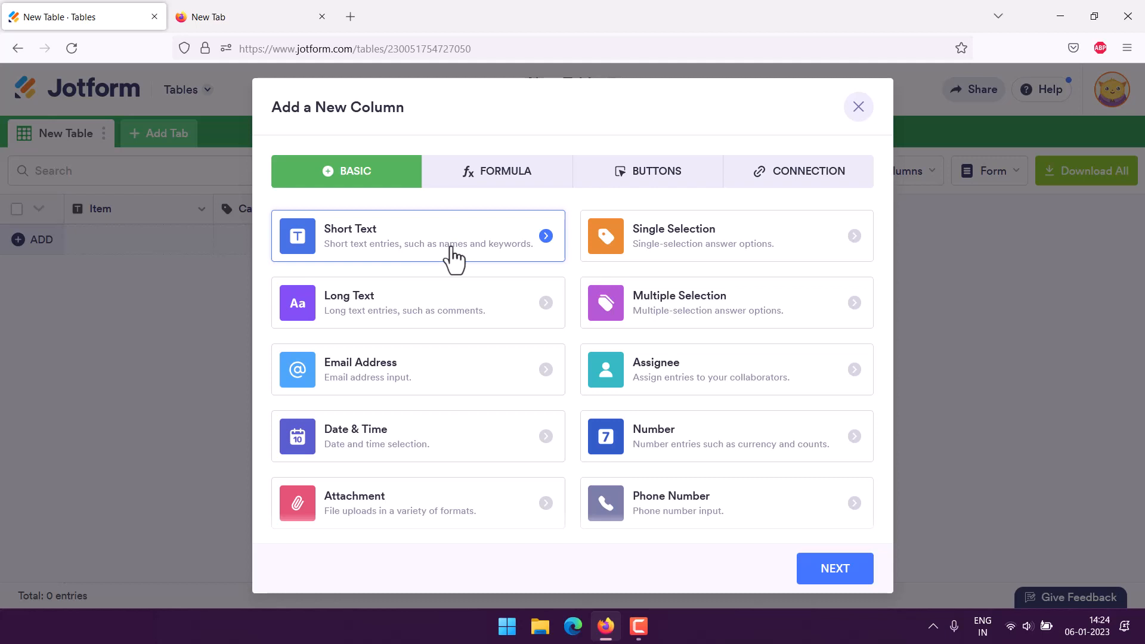
pyautogui.scroll(-2, 727, 442)
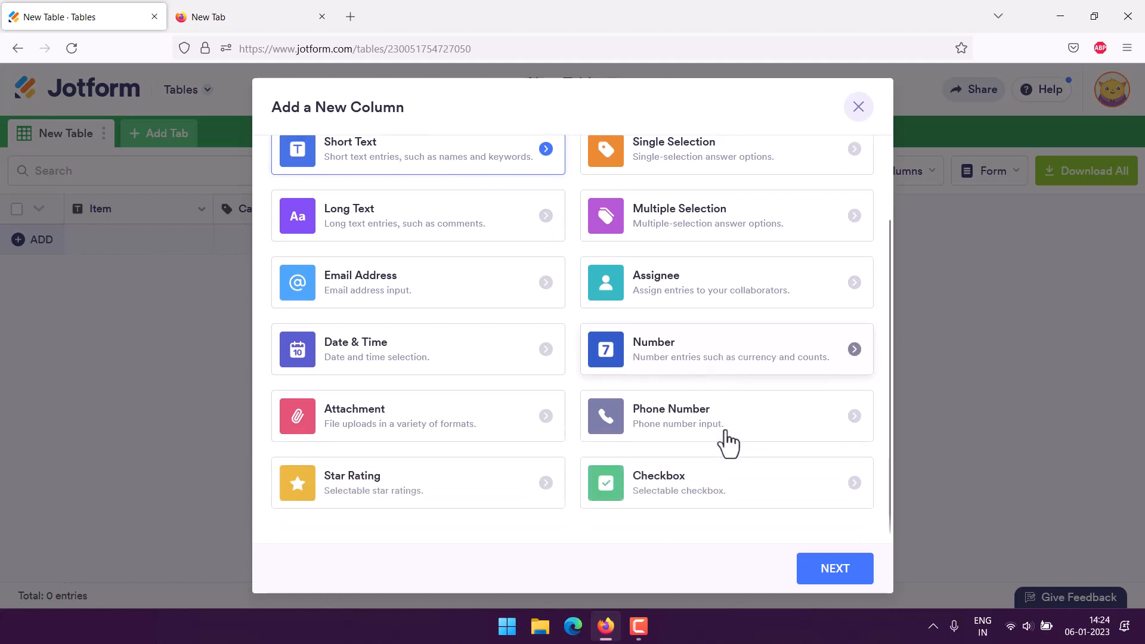
pyautogui.scroll(2, 728, 443)
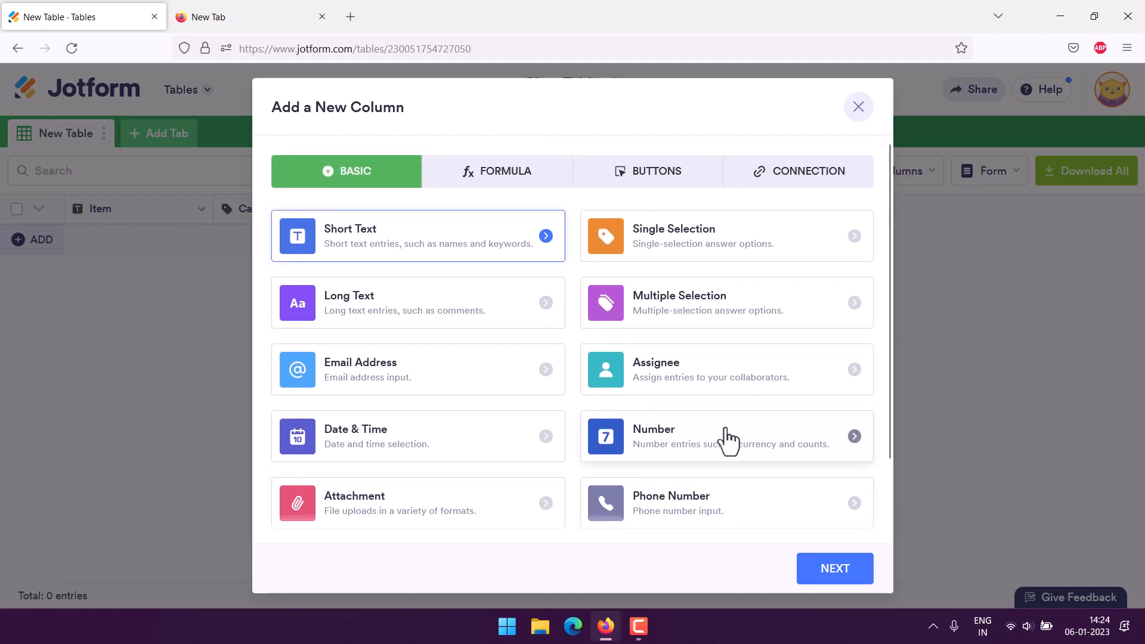
pyautogui.click(522, 180)
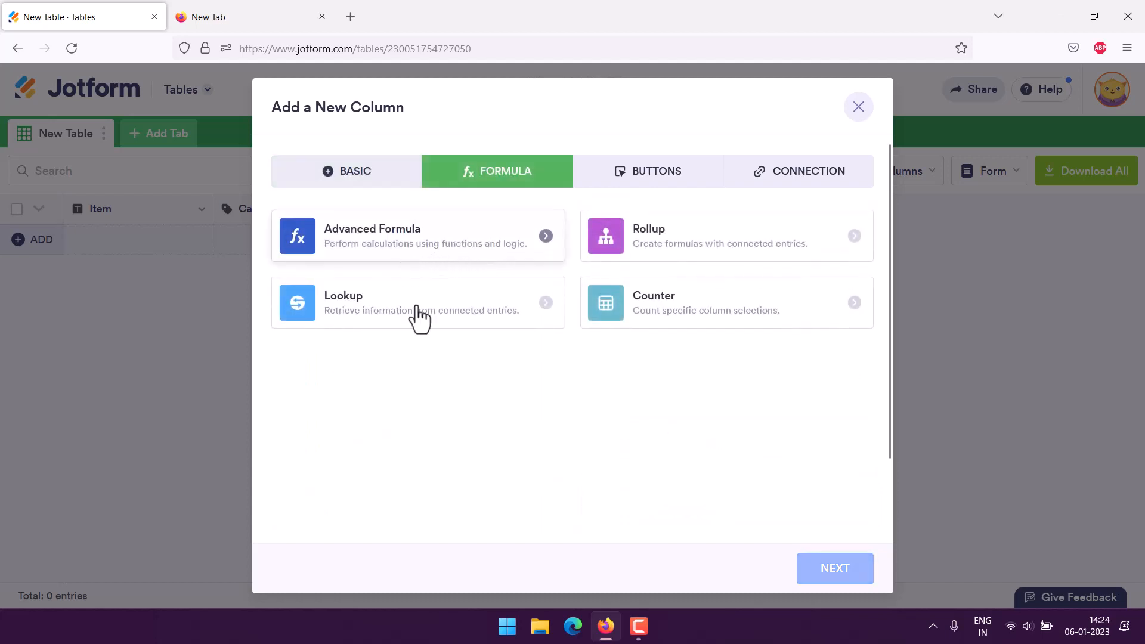
pyautogui.click(407, 249)
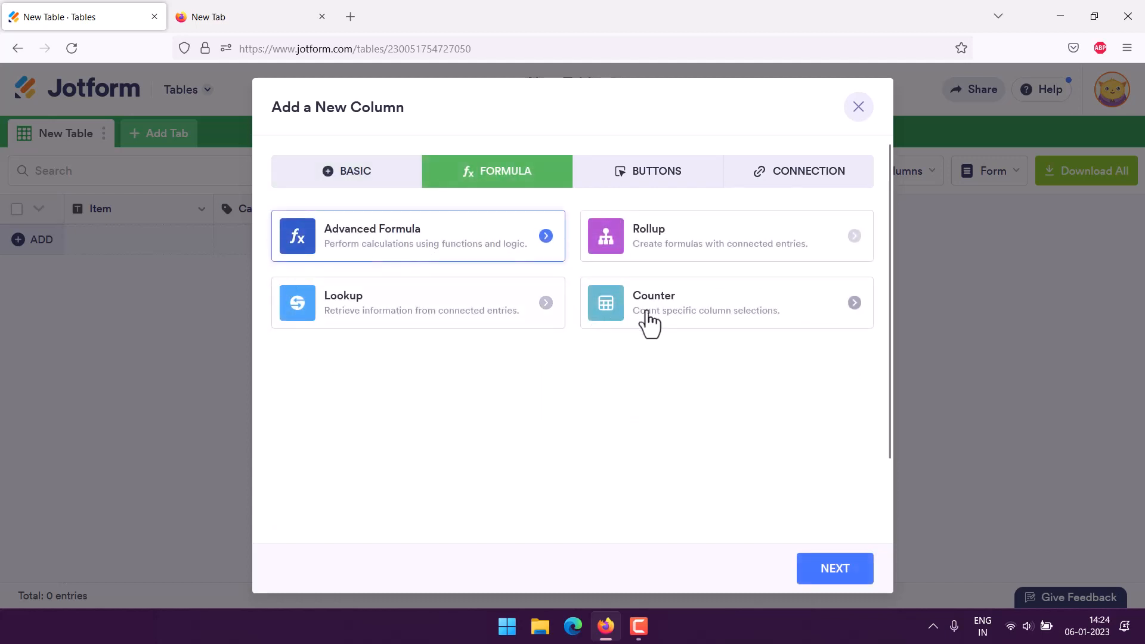
pyautogui.click(819, 568)
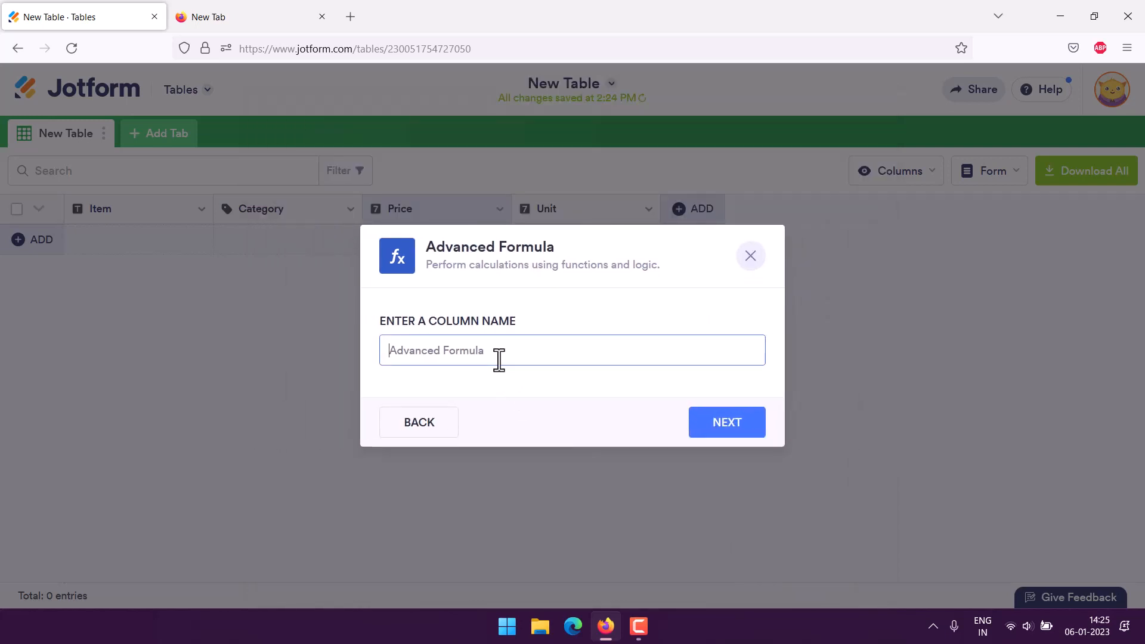
pyautogui.write('=')
pyautogui.write('Price*Un')
pyautogui.write('(')
pyautogui.write(')')
pyautogui.click(721, 420)
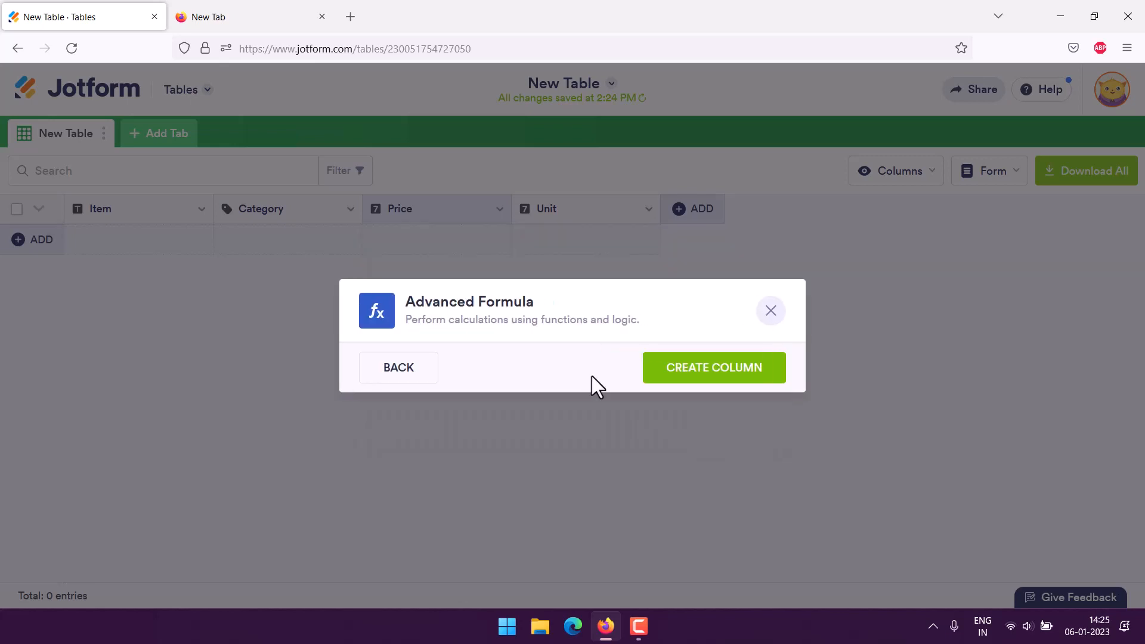
pyautogui.click(754, 366)
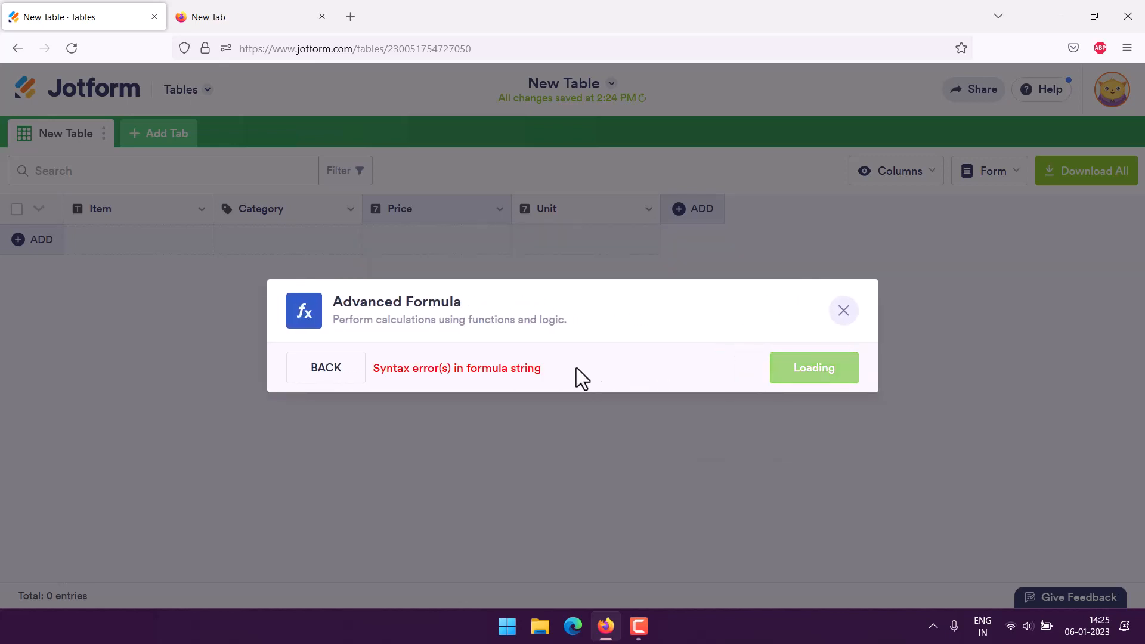
pyautogui.moveTo(398, 369); pyautogui.dragTo(537, 368)
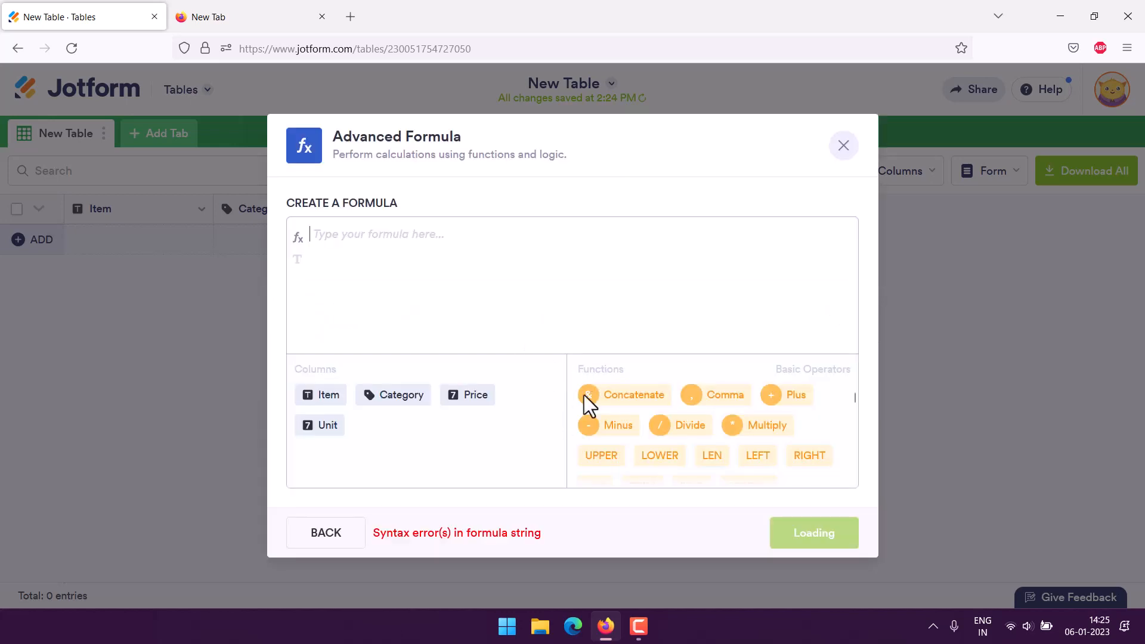
pyautogui.click(359, 524)
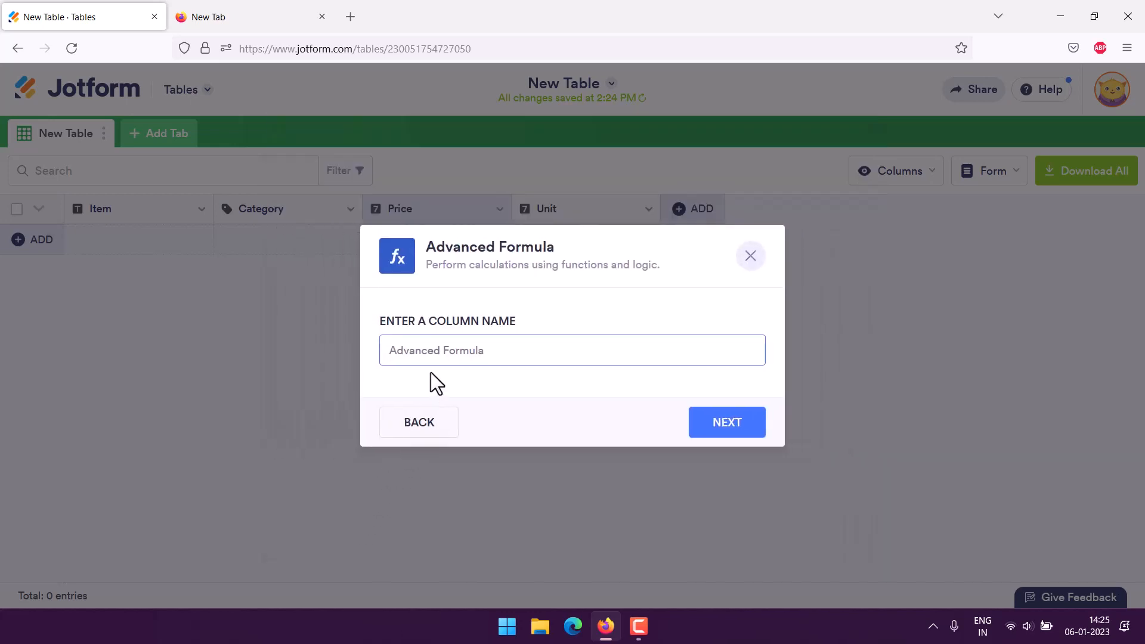
pyautogui.click(420, 427)
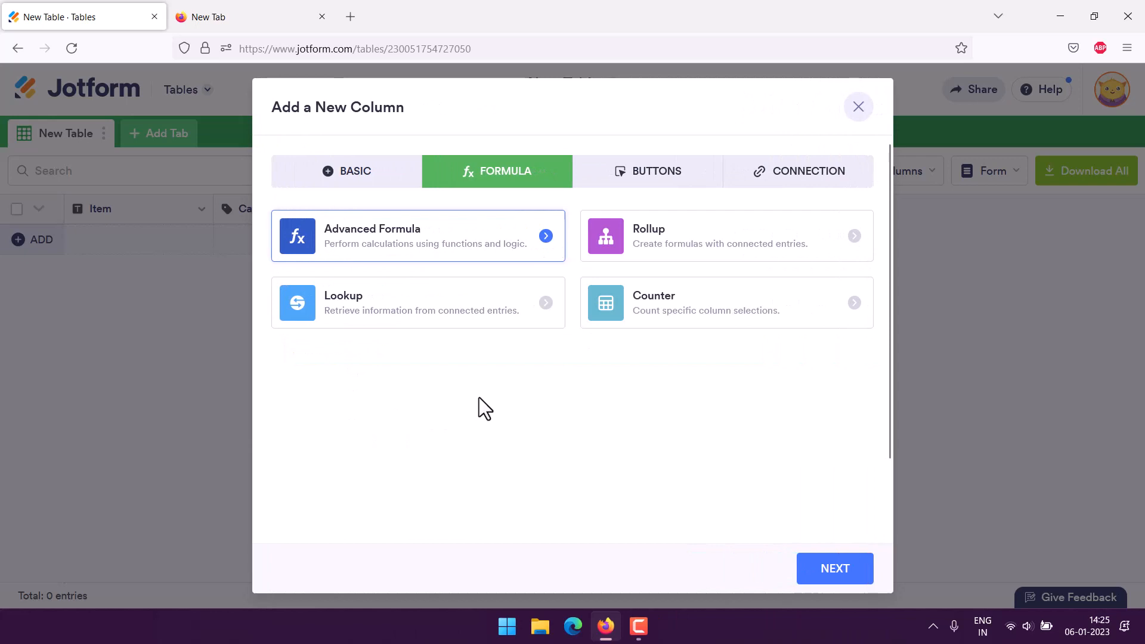
# Step: Name the Advanced Formula column "Total", build its formula as Unit multiplied by Price, and create the column
pyautogui.click(411, 248)
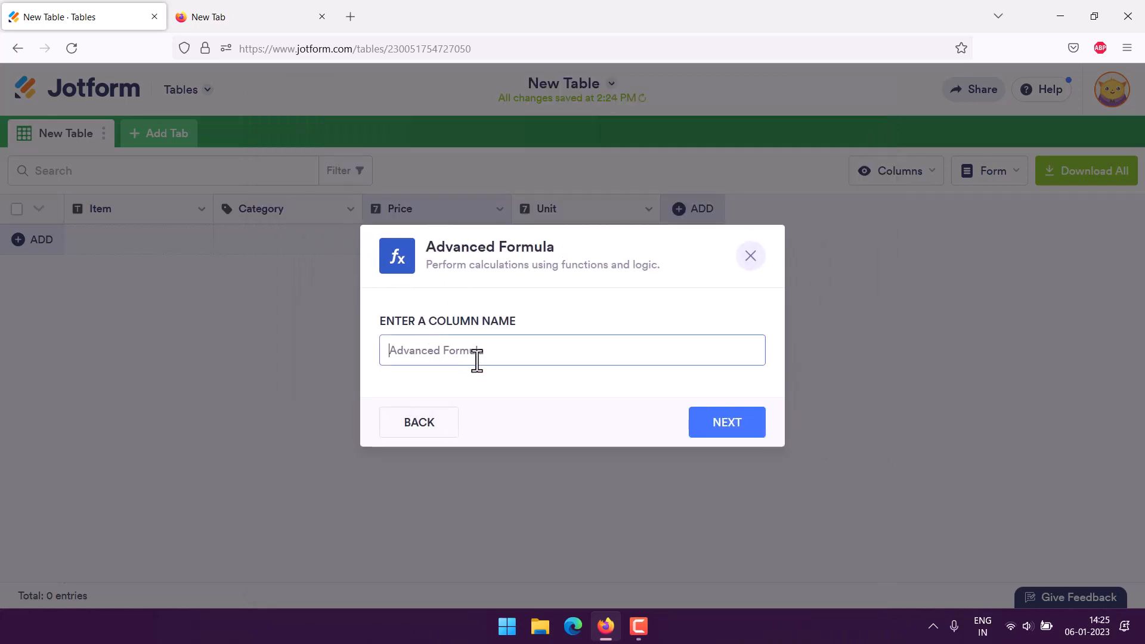
pyautogui.write('Total')
pyautogui.click(730, 434)
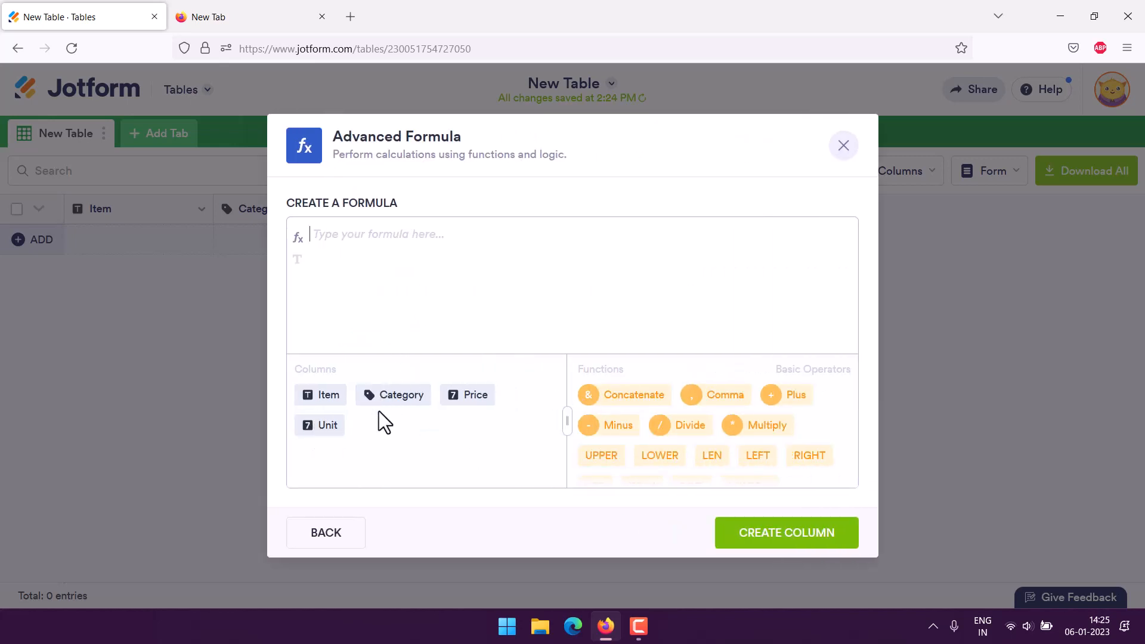
pyautogui.click(330, 424)
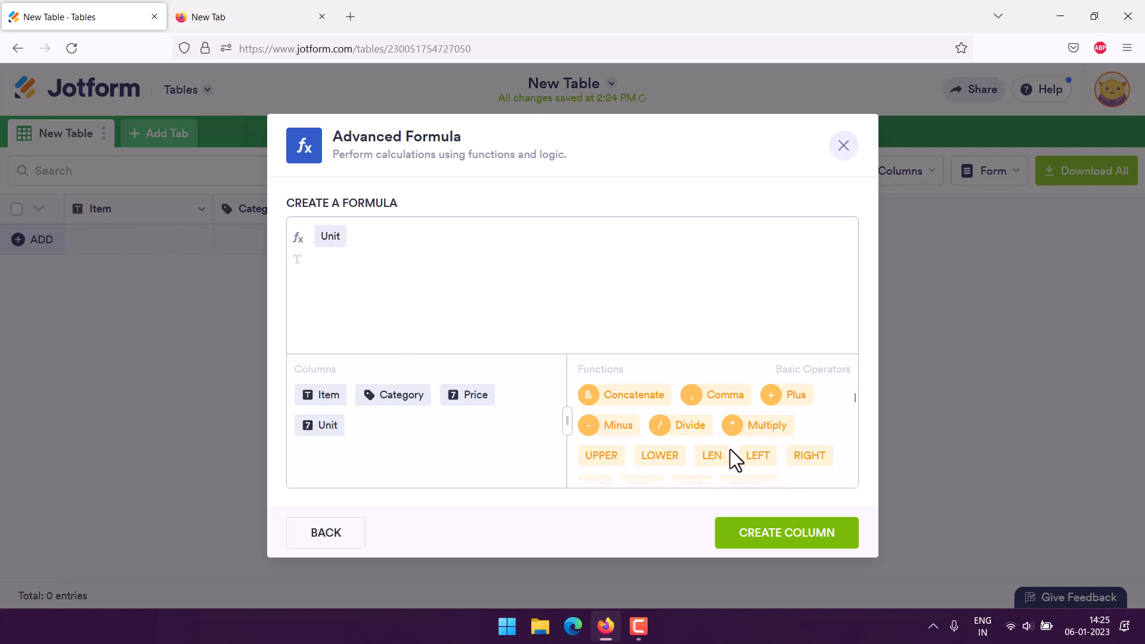
pyautogui.click(775, 425)
pyautogui.click(474, 398)
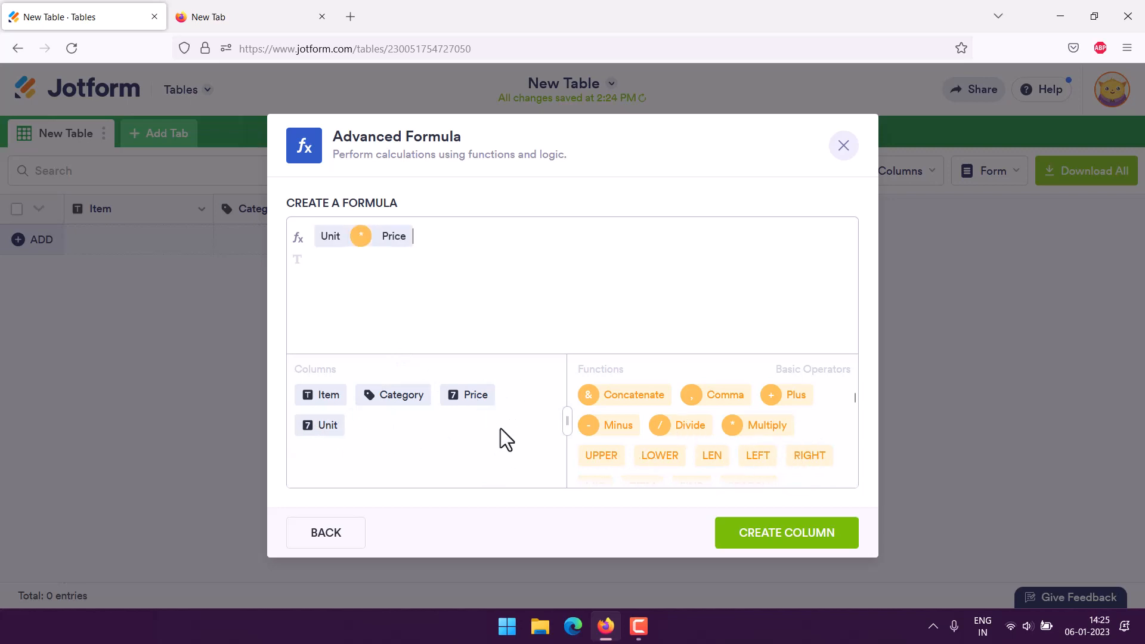
pyautogui.click(803, 537)
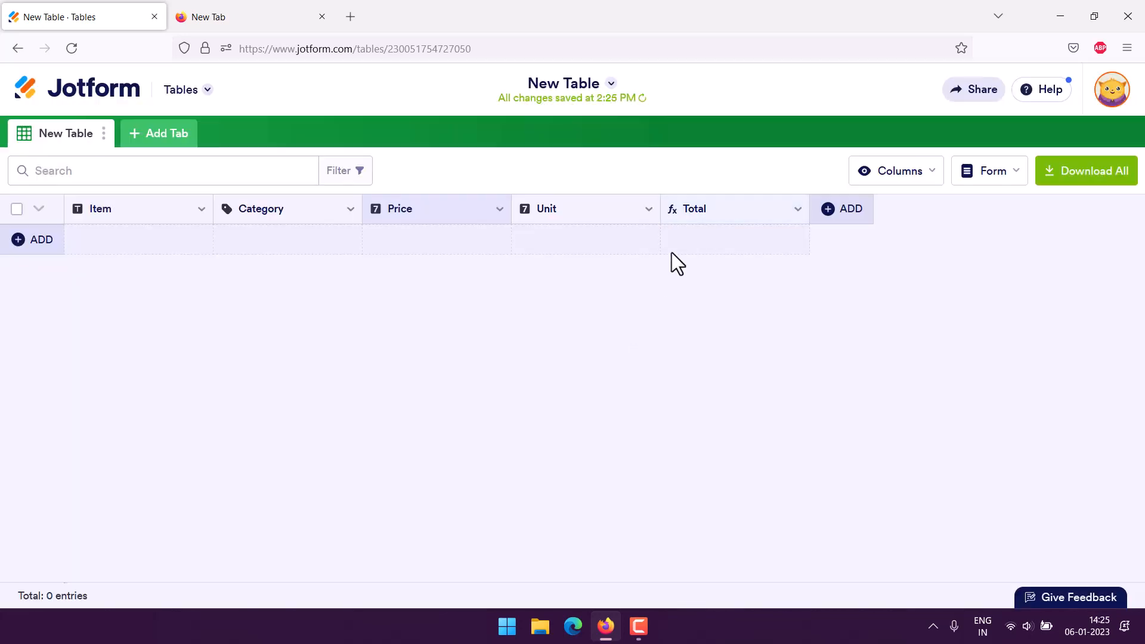
# Step: Add a Short Text column named "Notes" after the Total column
pyautogui.click(833, 212)
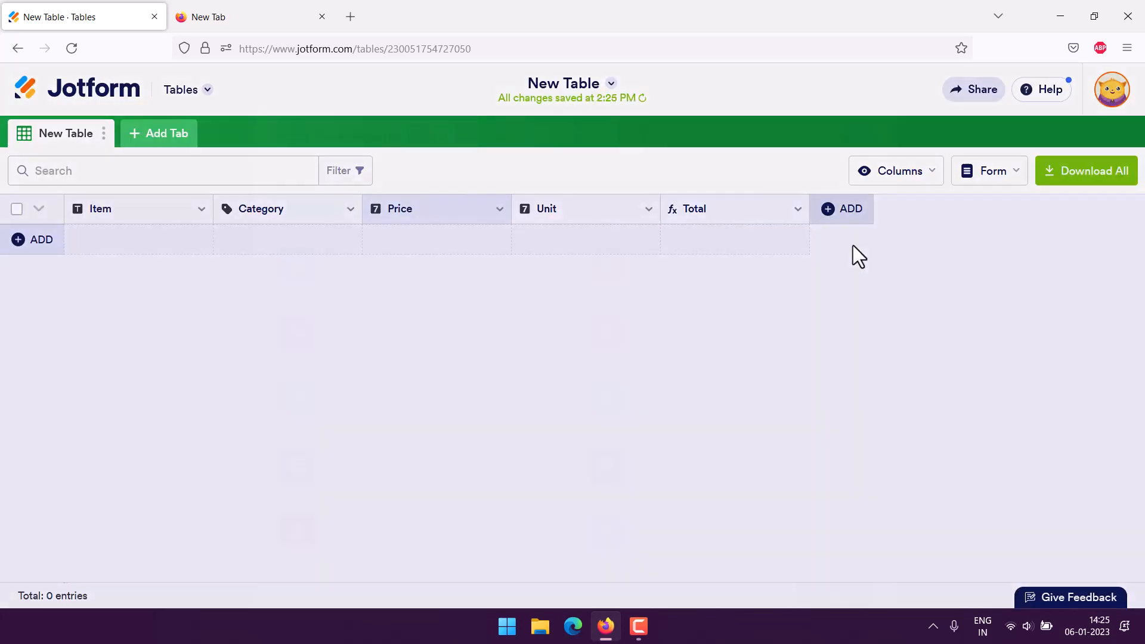
pyautogui.click(414, 247)
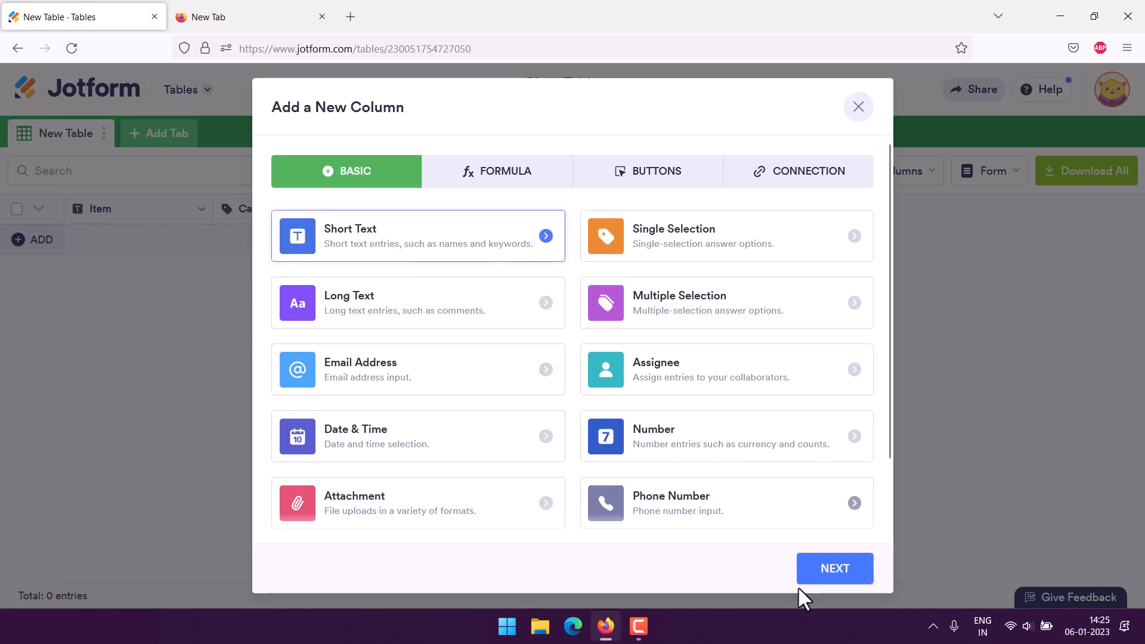
pyautogui.click(831, 572)
pyautogui.write('Notes')
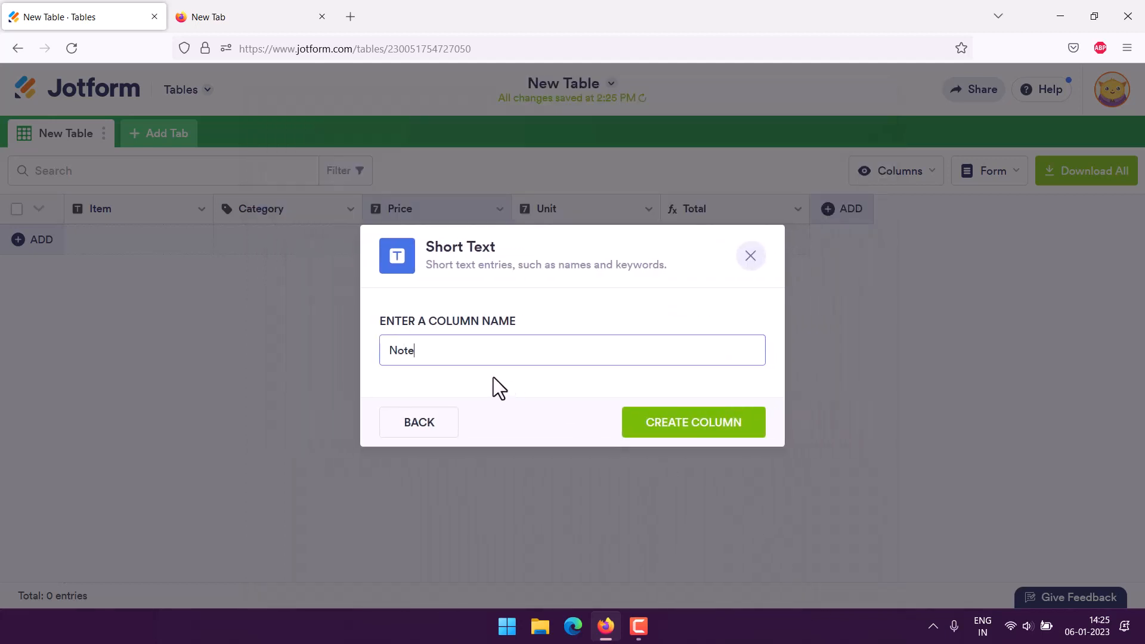
pyautogui.click(699, 424)
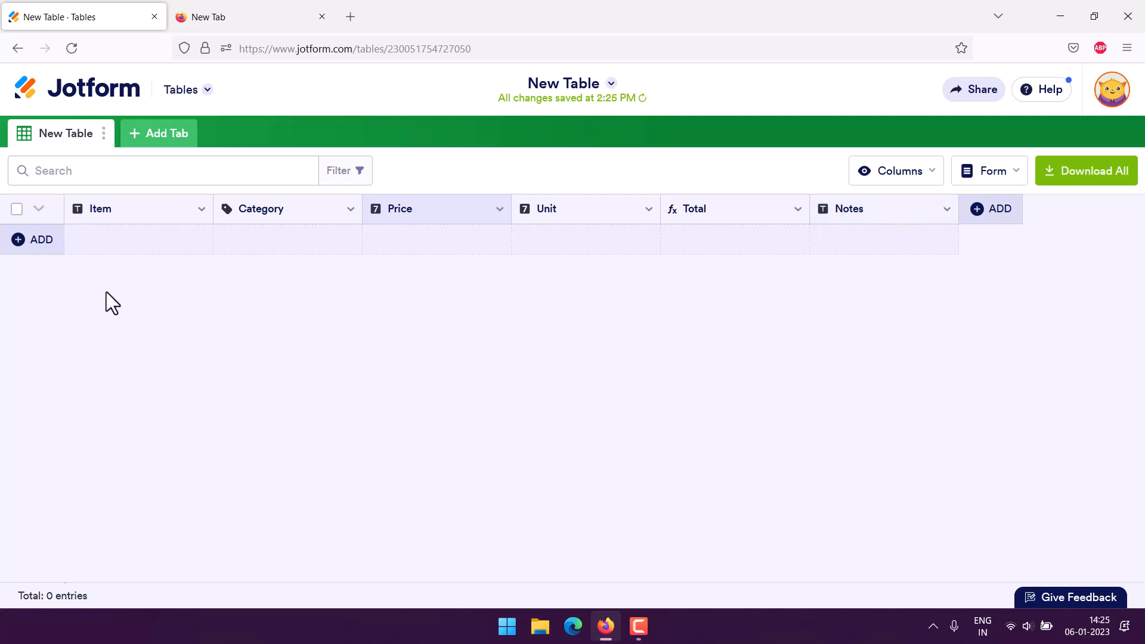
# Step: Add the first entry with item "Scrubber" and category Kitchen Items
pyautogui.click(13, 242)
pyautogui.moveTo(123, 243)
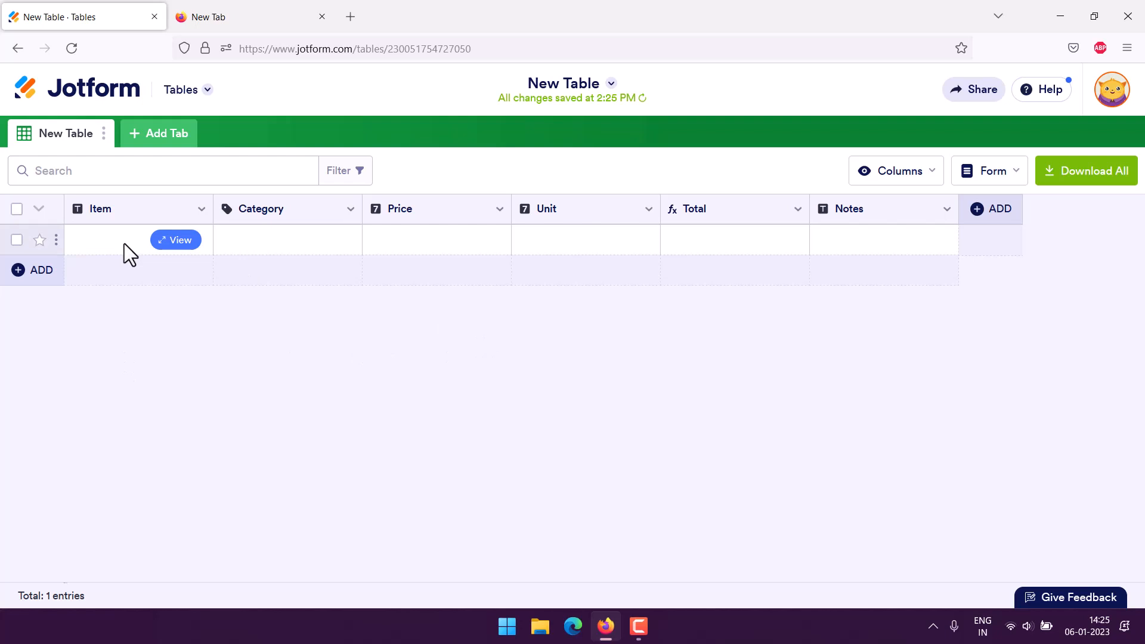
pyautogui.click(180, 240)
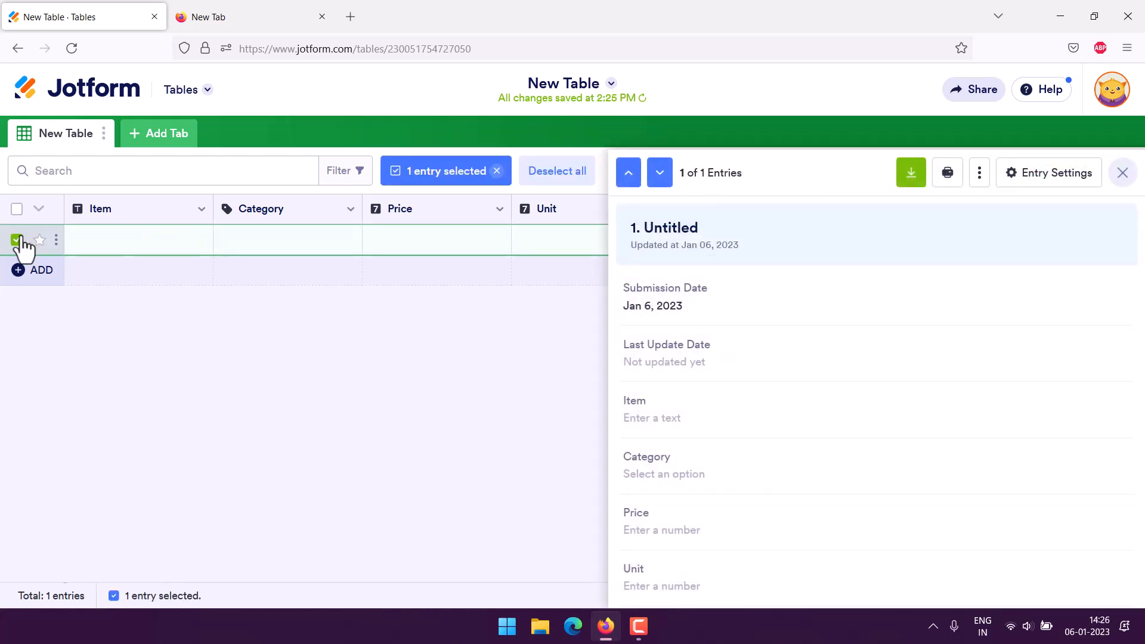
pyautogui.click(107, 230)
pyautogui.click(132, 241)
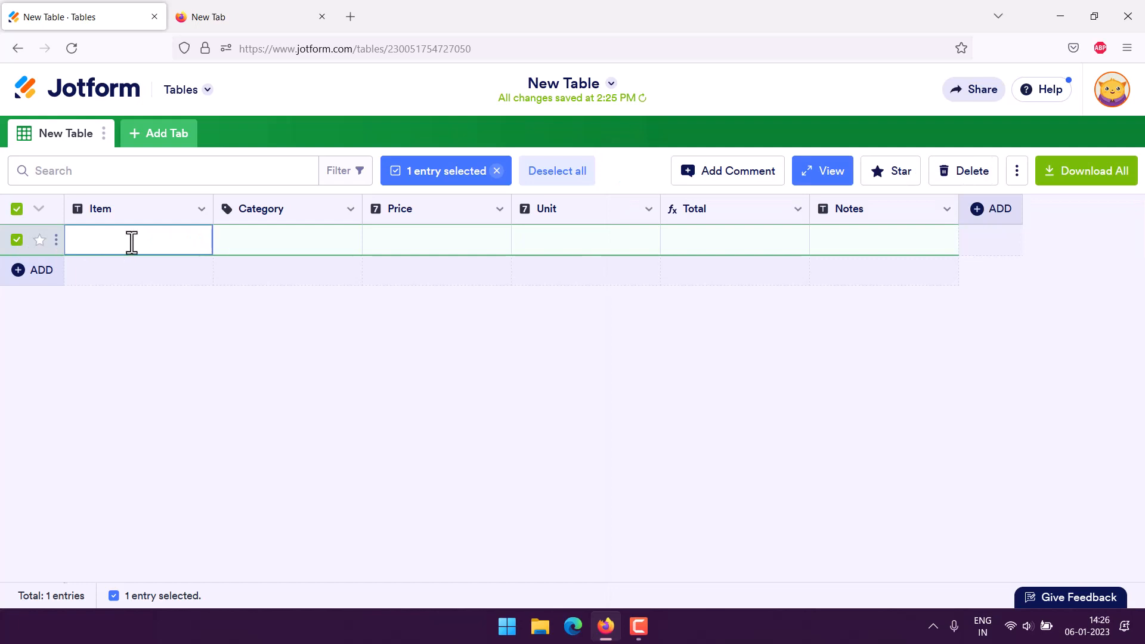
pyautogui.write('Scrubber')
pyautogui.press('Tab')
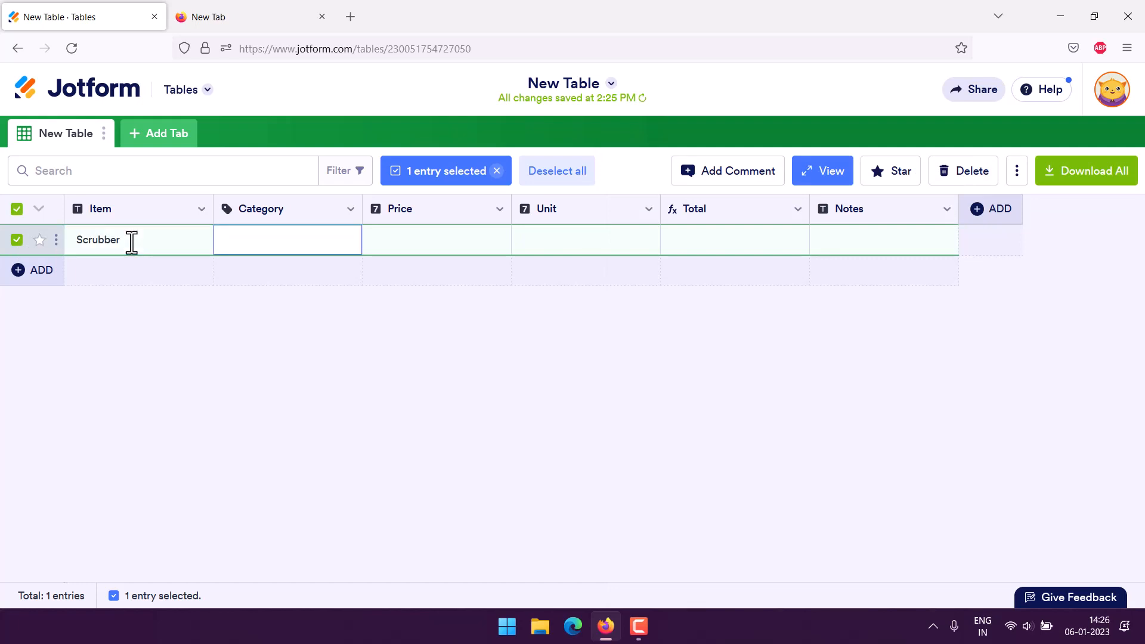
pyautogui.click(234, 240)
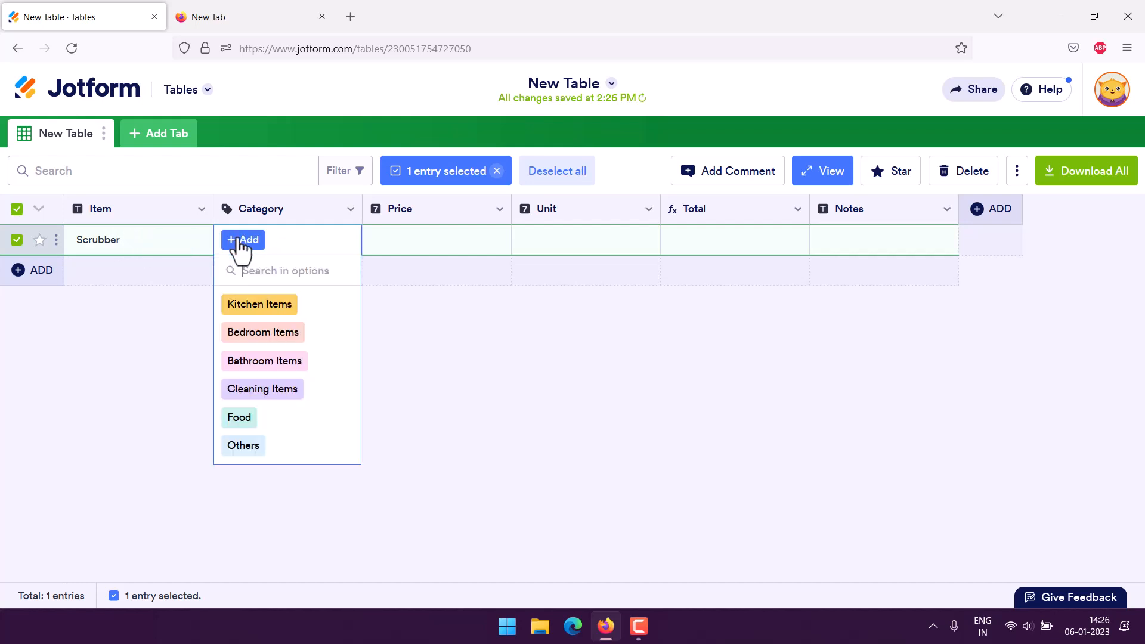
pyautogui.click(257, 304)
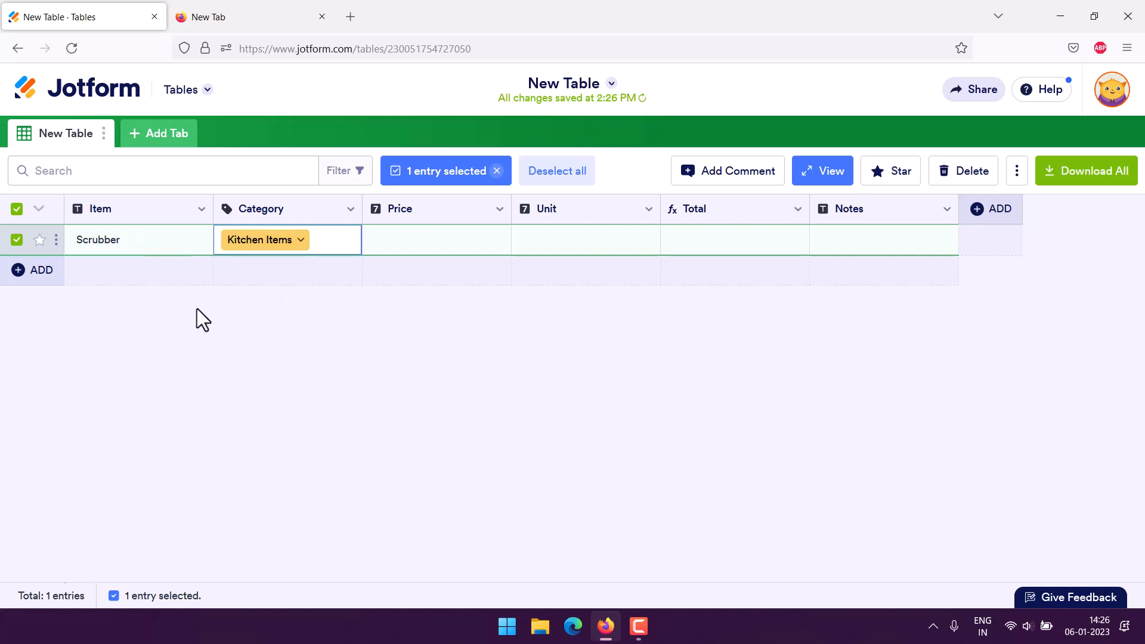
# Step: Complete the Scrubber entry with price 2.99, unit 5 and the note "Kitchen cleaning scrubber"
pyautogui.click(385, 242)
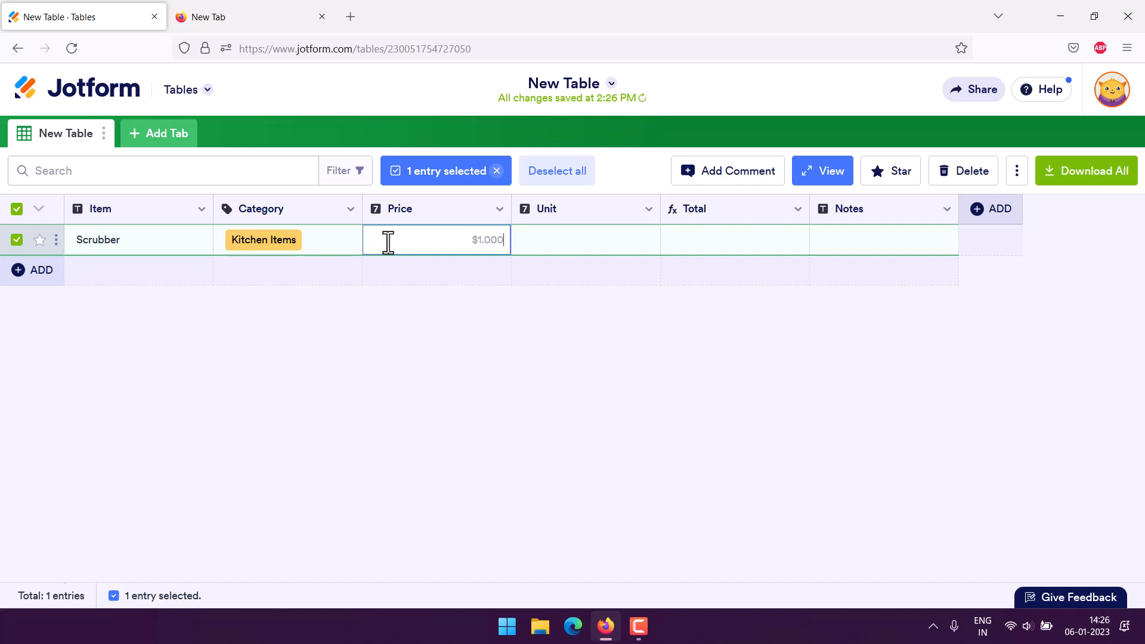
pyautogui.write('2.99')
pyautogui.press('Tab')
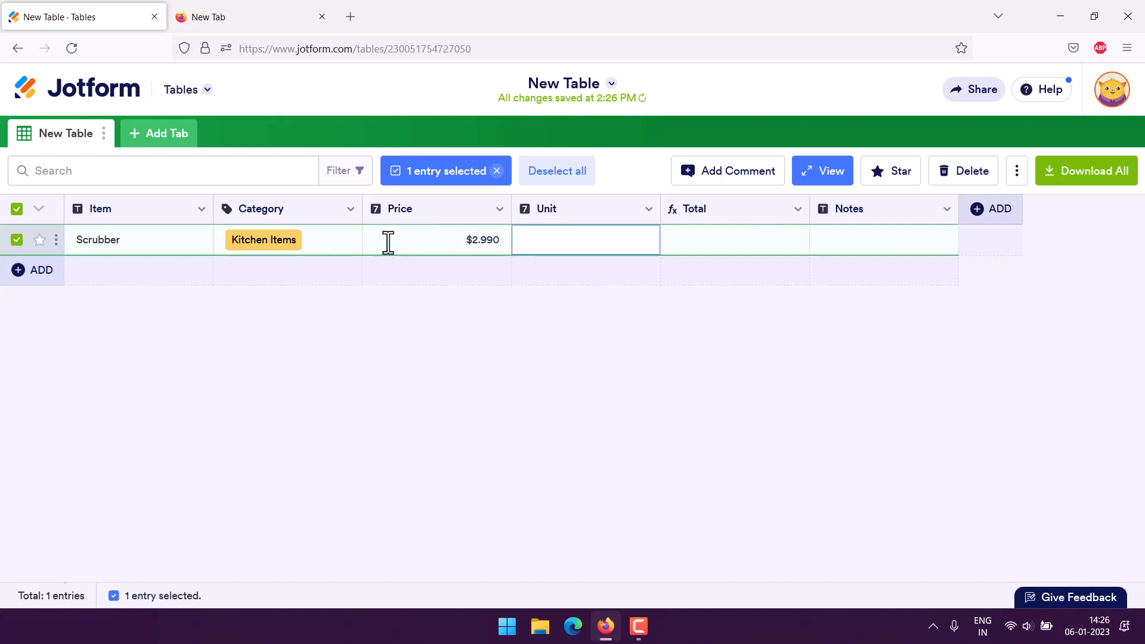
pyautogui.write('5')
pyautogui.press('Tab')
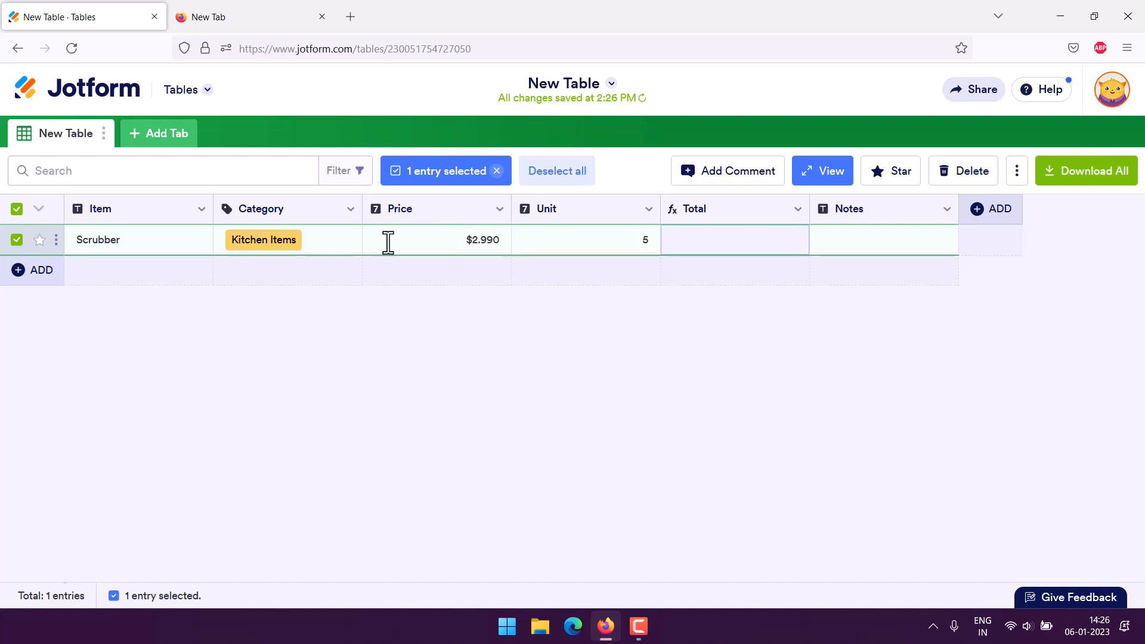
pyautogui.press('Tab')
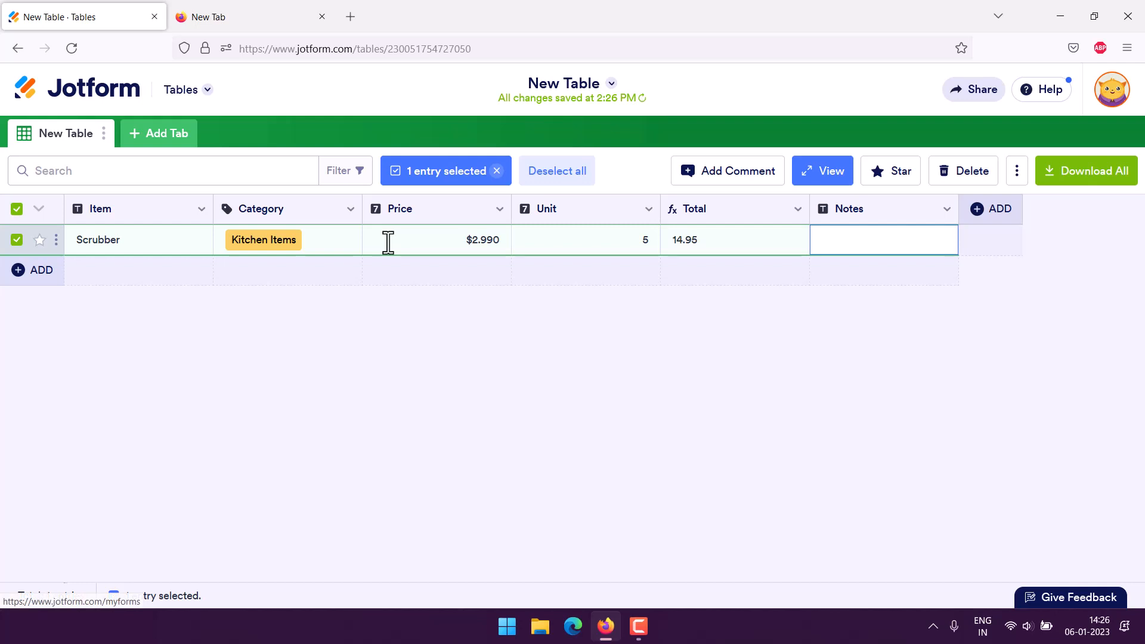
pyautogui.write('Kitchen cle')
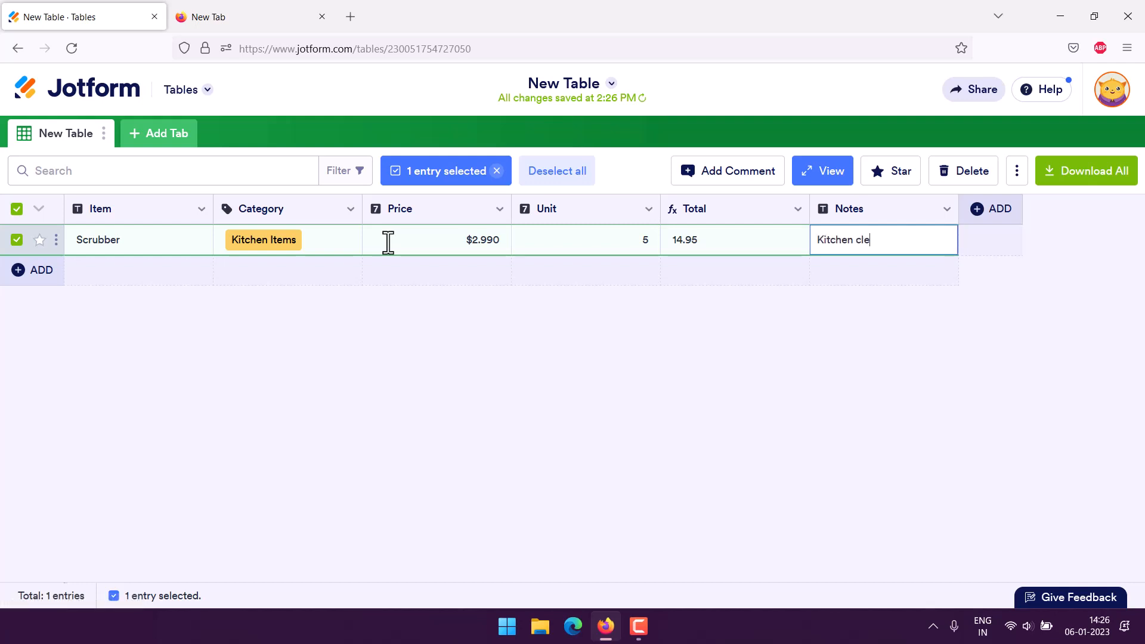
pyautogui.write('aning scrubber')
pyautogui.click(382, 297)
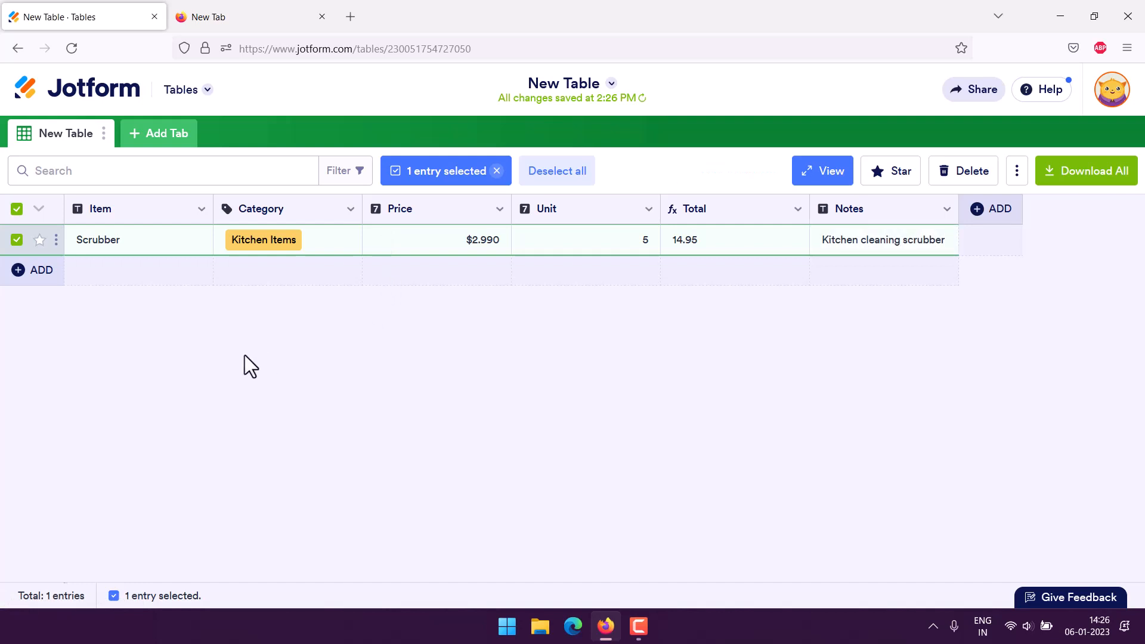
# Step: Add a second entry with item "Soap" and category Bathroom Items
pyautogui.click(36, 273)
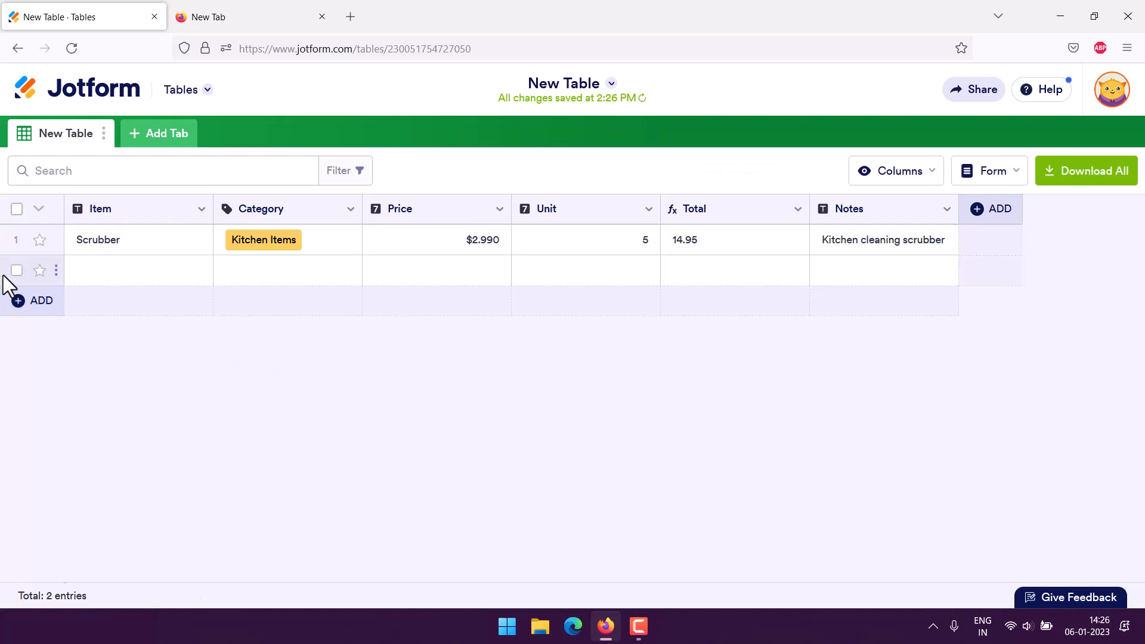
pyautogui.click(131, 271)
pyautogui.click(180, 271)
pyautogui.click(108, 273)
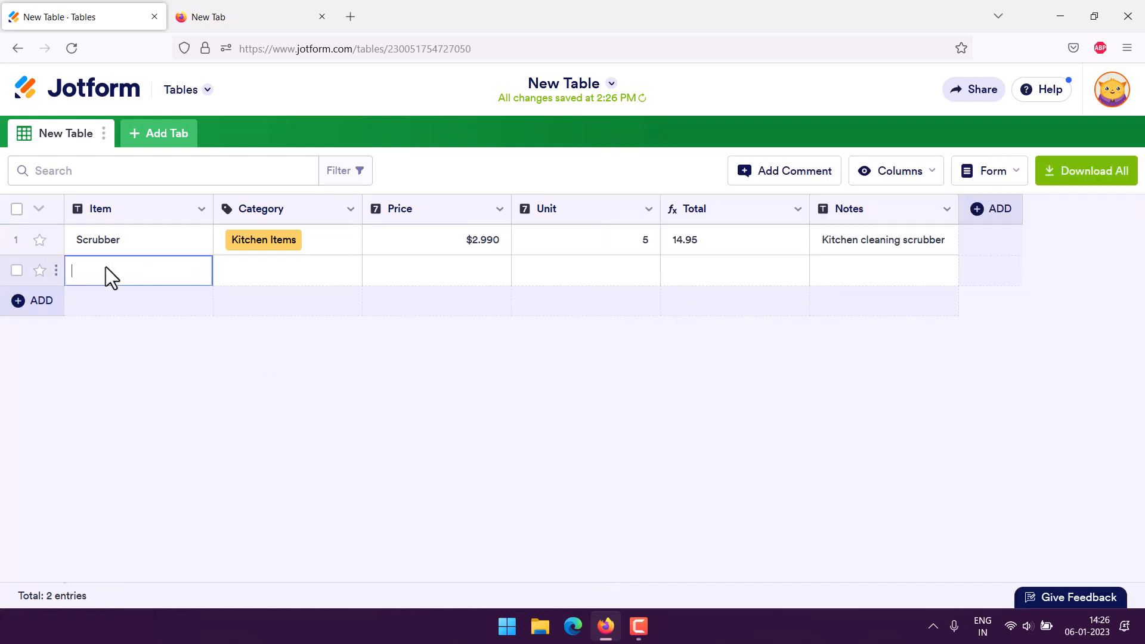
pyautogui.write('Soap')
pyautogui.click(277, 273)
pyautogui.click(256, 271)
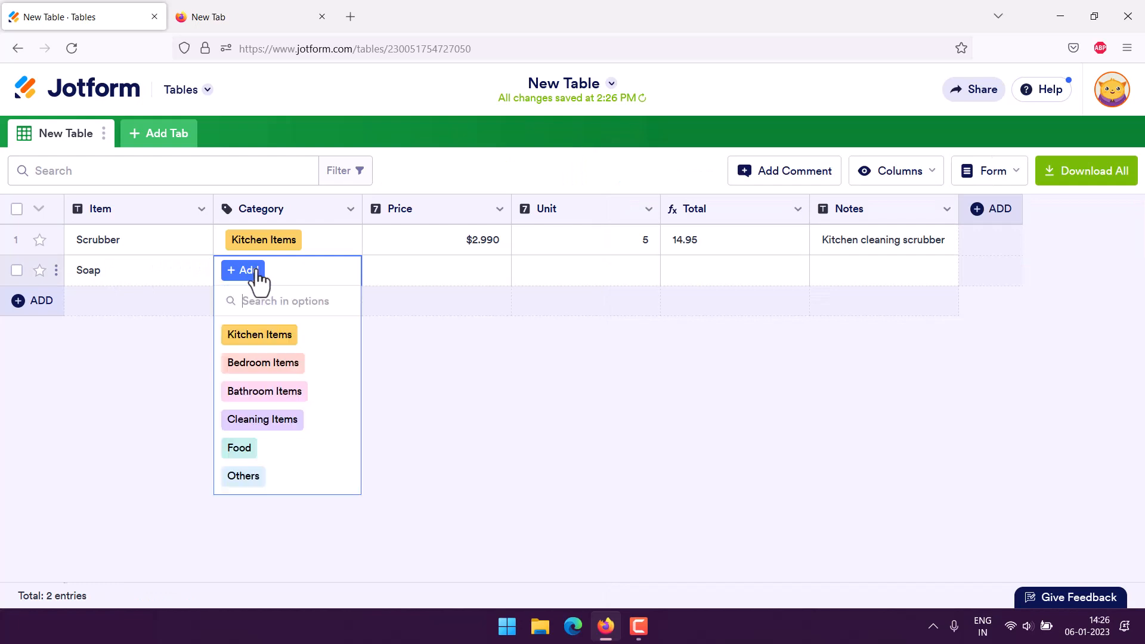
pyautogui.click(262, 391)
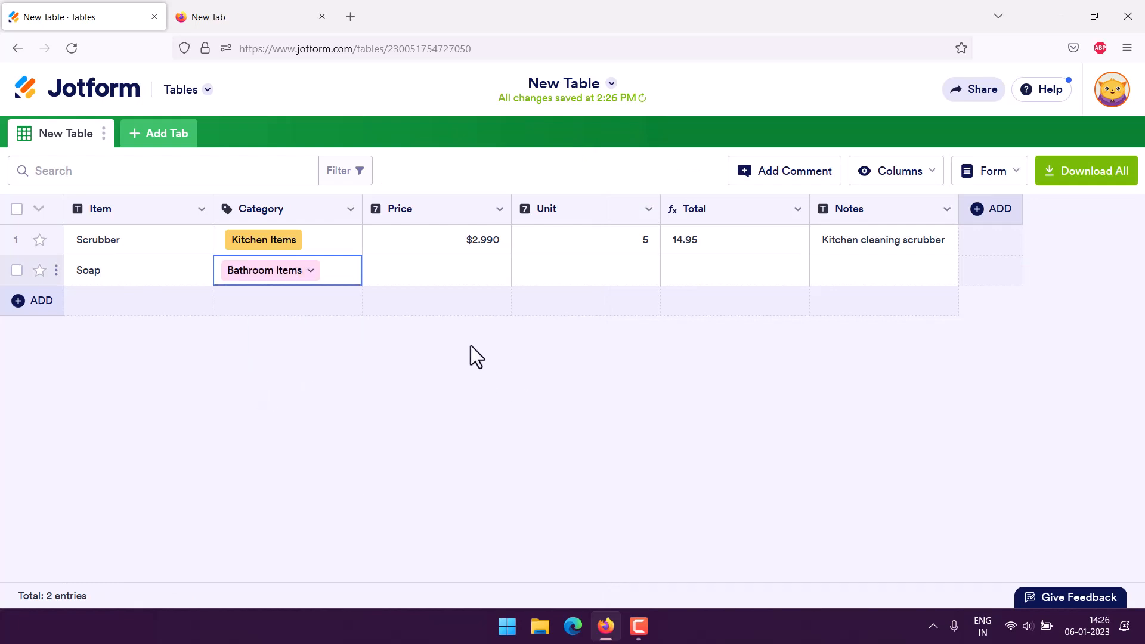
# Step: Complete the Soap entry with price 3.99, unit 2 and the note "Bathroom Soap"
pyautogui.click(463, 267)
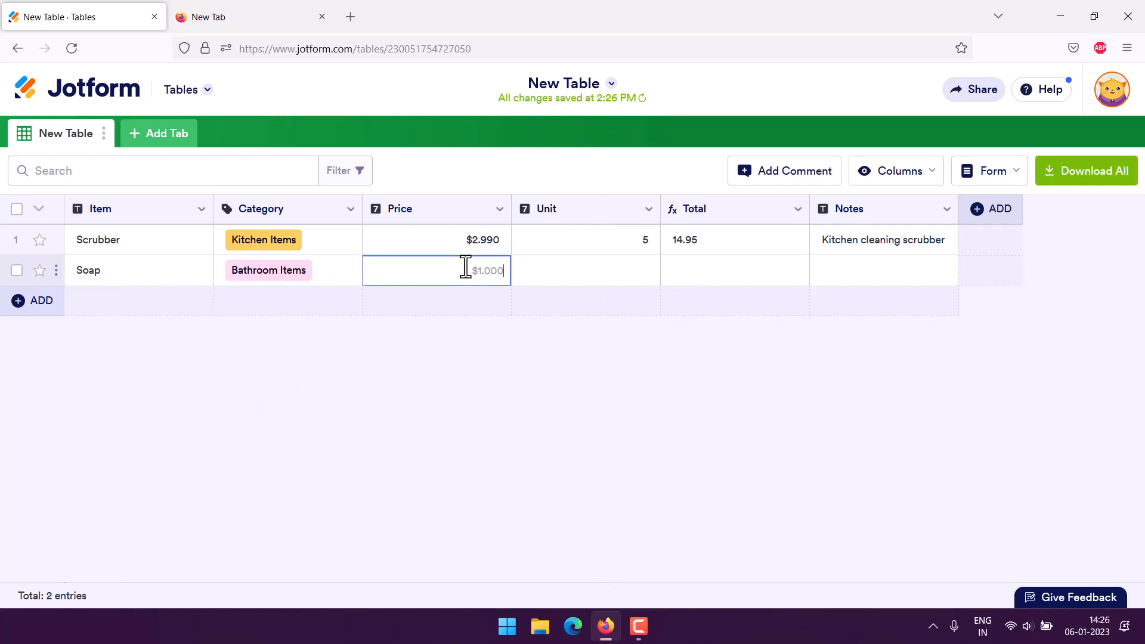
pyautogui.write('3.99')
pyautogui.press('Tab')
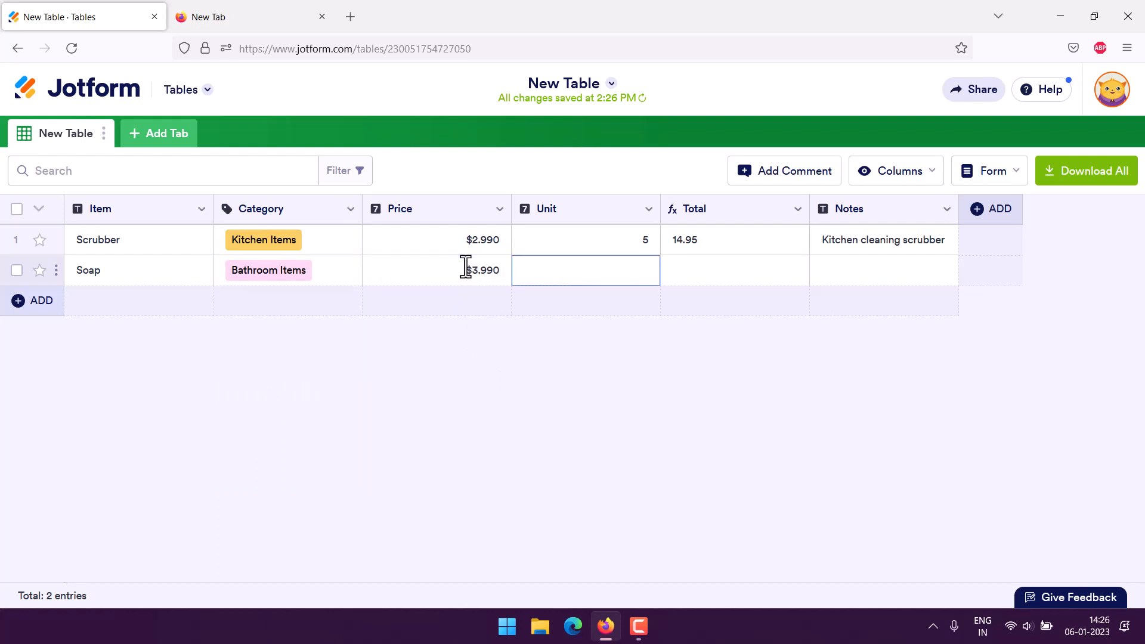
pyautogui.write('2')
pyautogui.press('Tab')
pyautogui.press('Tab')
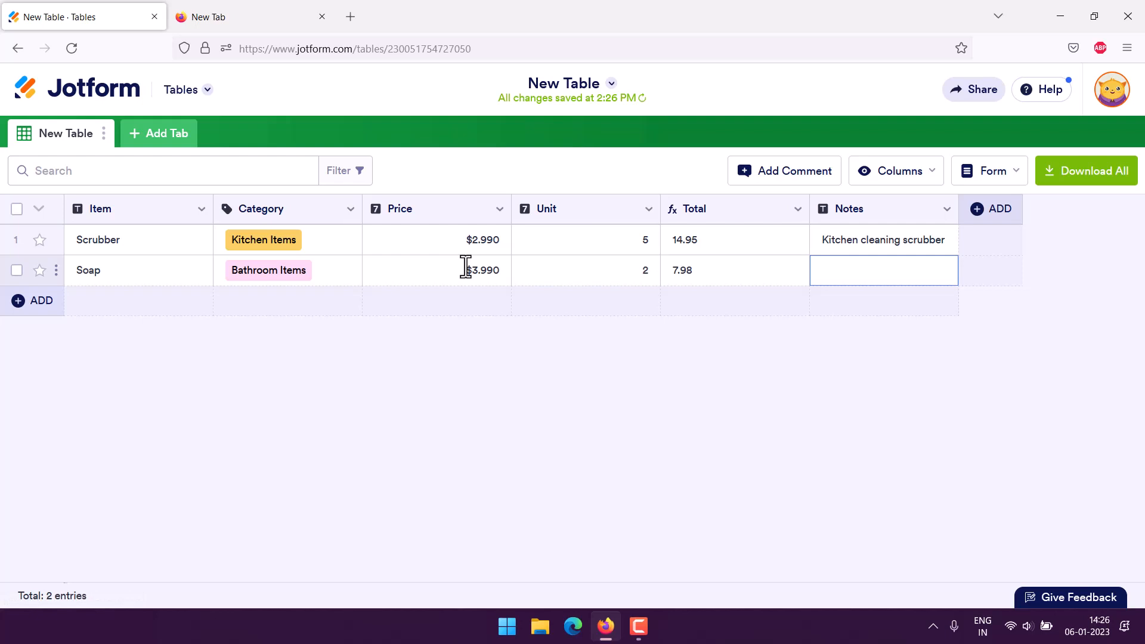
pyautogui.write('Bathroom Soap')
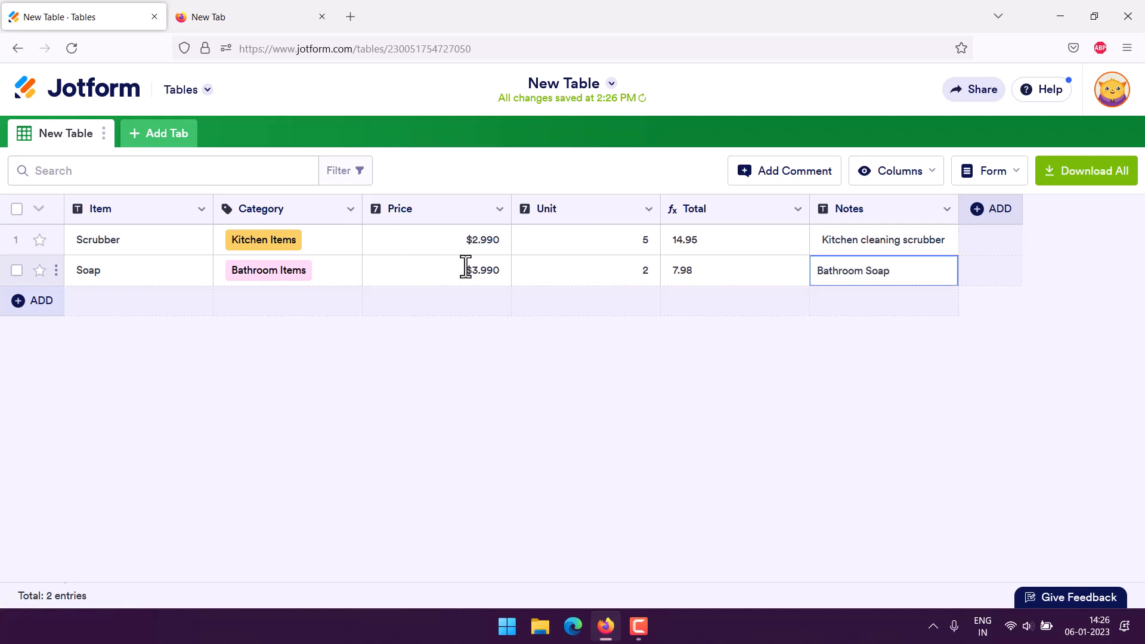
pyautogui.click(438, 421)
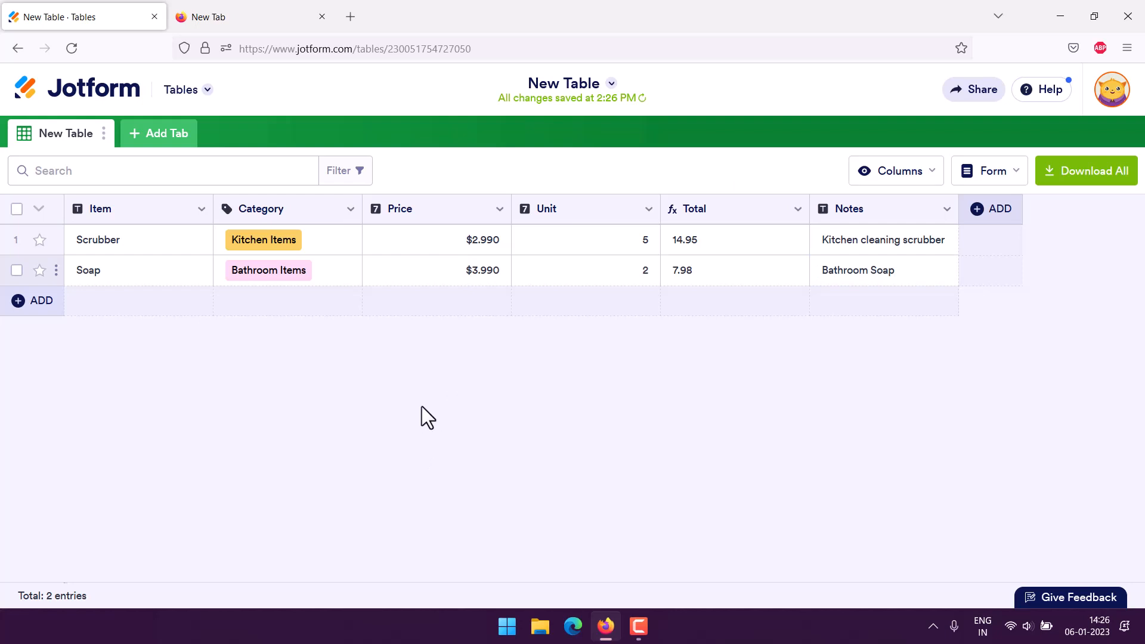
# Step: Open the table's form in Form Builder, closing the blank browser tab and dismissing the organization settings
pyautogui.click(985, 171)
pyautogui.click(888, 267)
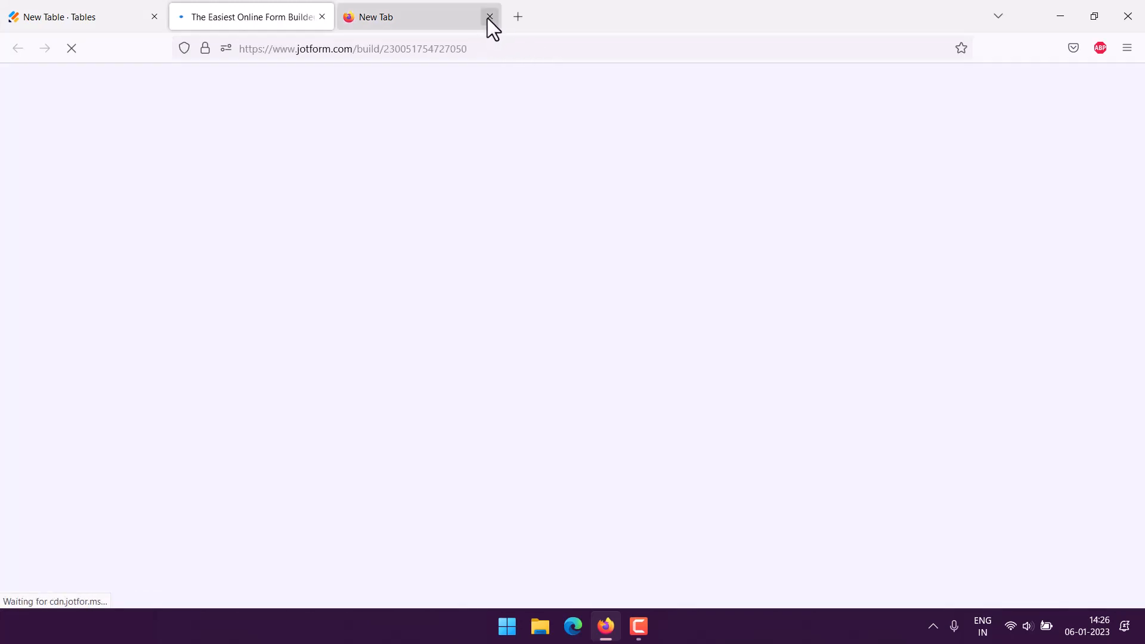
pyautogui.click(489, 17)
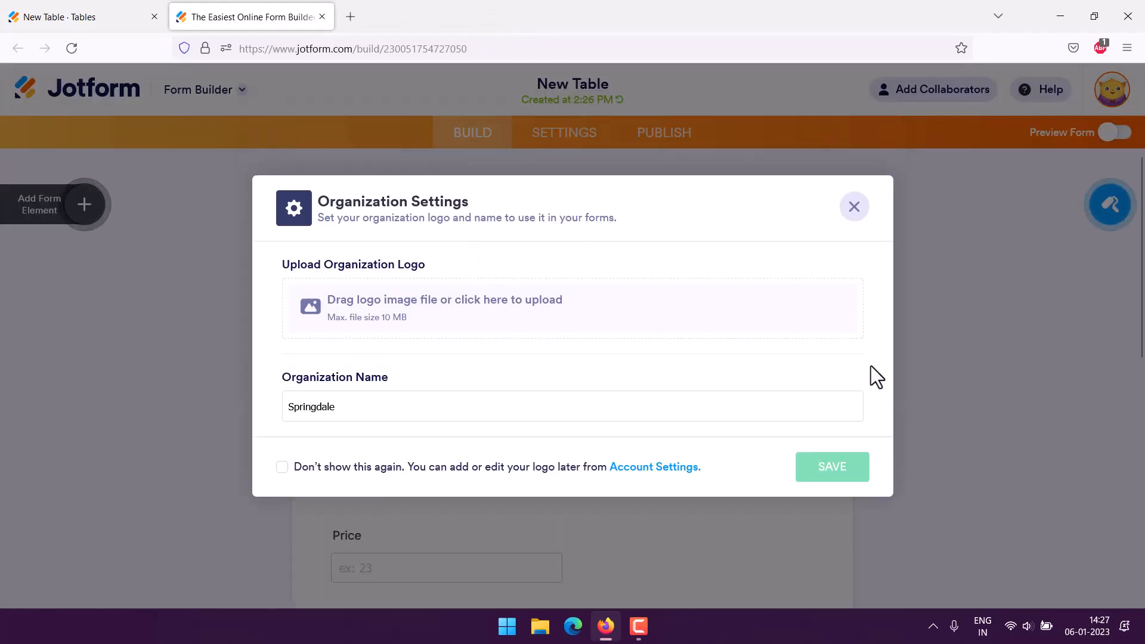
pyautogui.click(854, 207)
# Step: Move the "New Table" heading from between the Unit and Notes fields to the top of the form
pyautogui.scroll(-8, 604, 431)
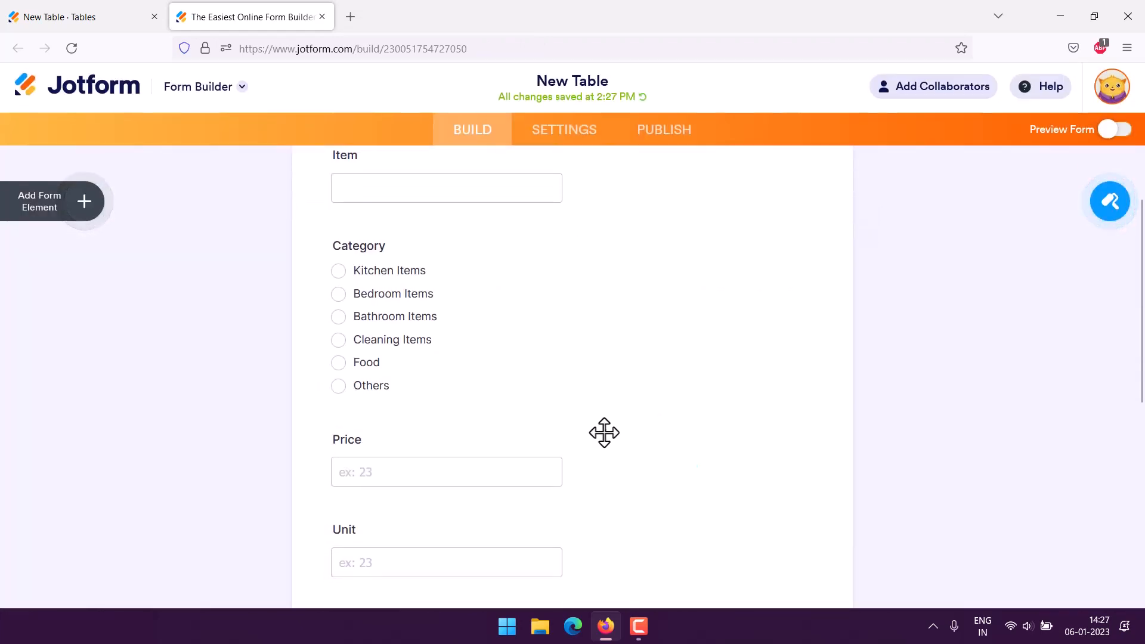
pyautogui.click(400, 239)
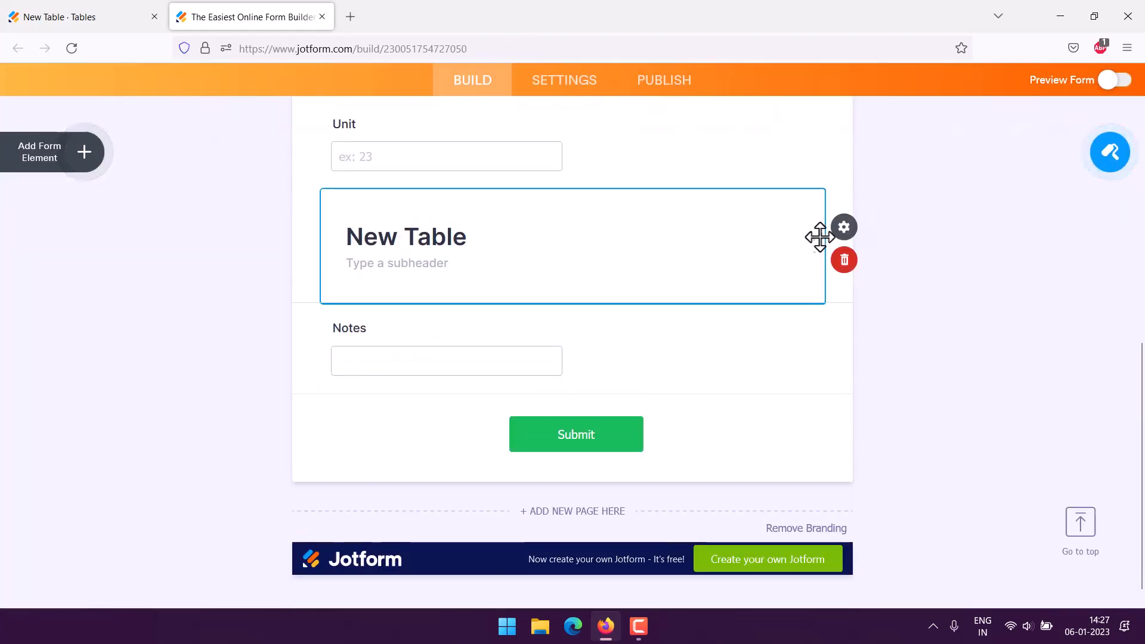
pyautogui.moveTo(817, 189); pyautogui.dragTo(711, 235)
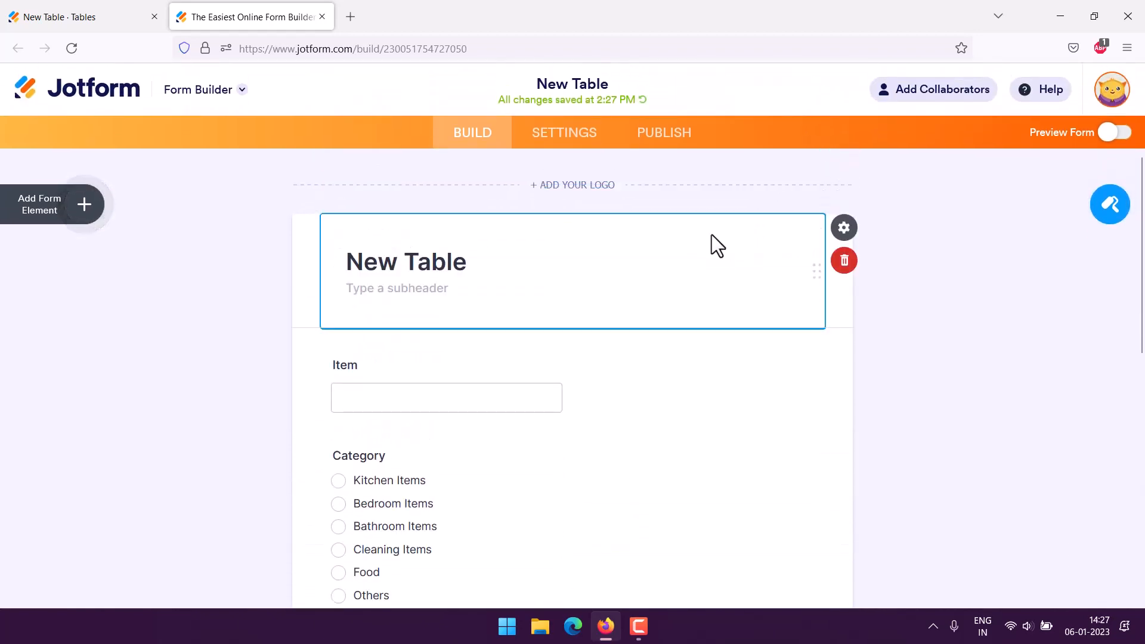
# Step: Retitle the form heading "Grocery Price Tracker" and open the form's preview
pyautogui.moveTo(404, 270); pyautogui.dragTo(469, 262)
pyautogui.doubleClick(414, 262)
pyautogui.click(371, 263)
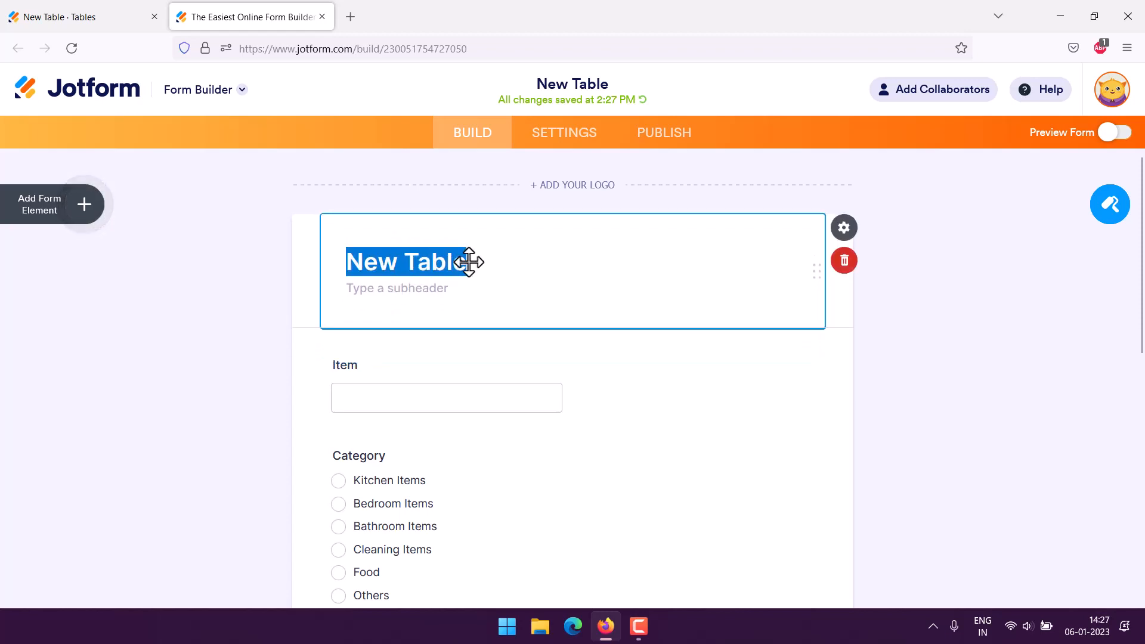
pyautogui.write('Grocer')
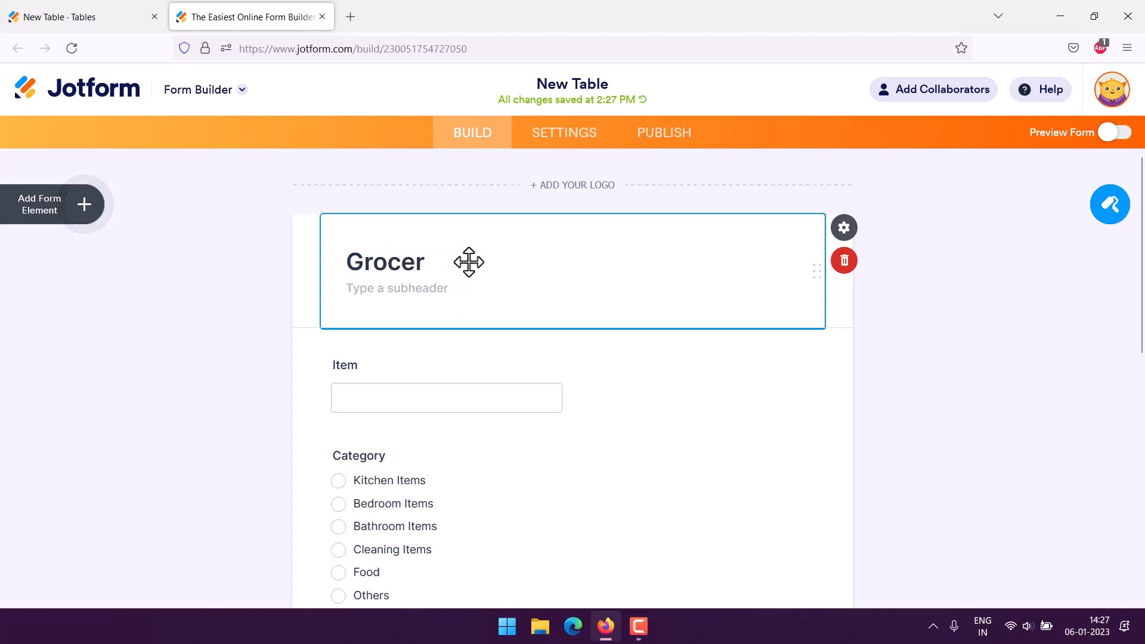
pyautogui.write('y Rice Tracker')
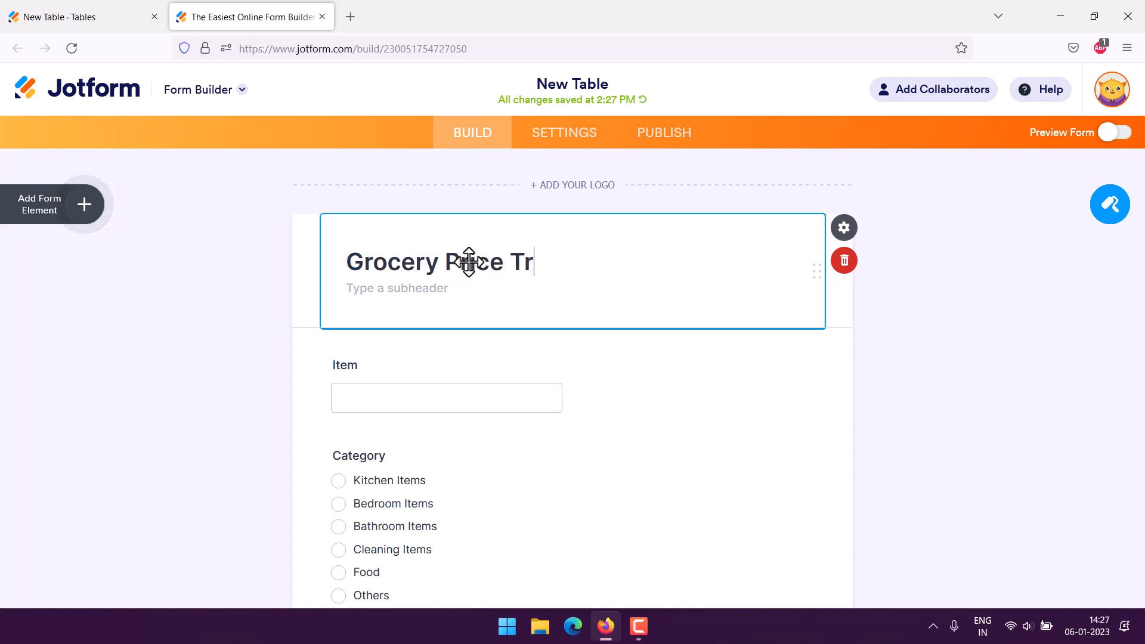
pyautogui.click(242, 340)
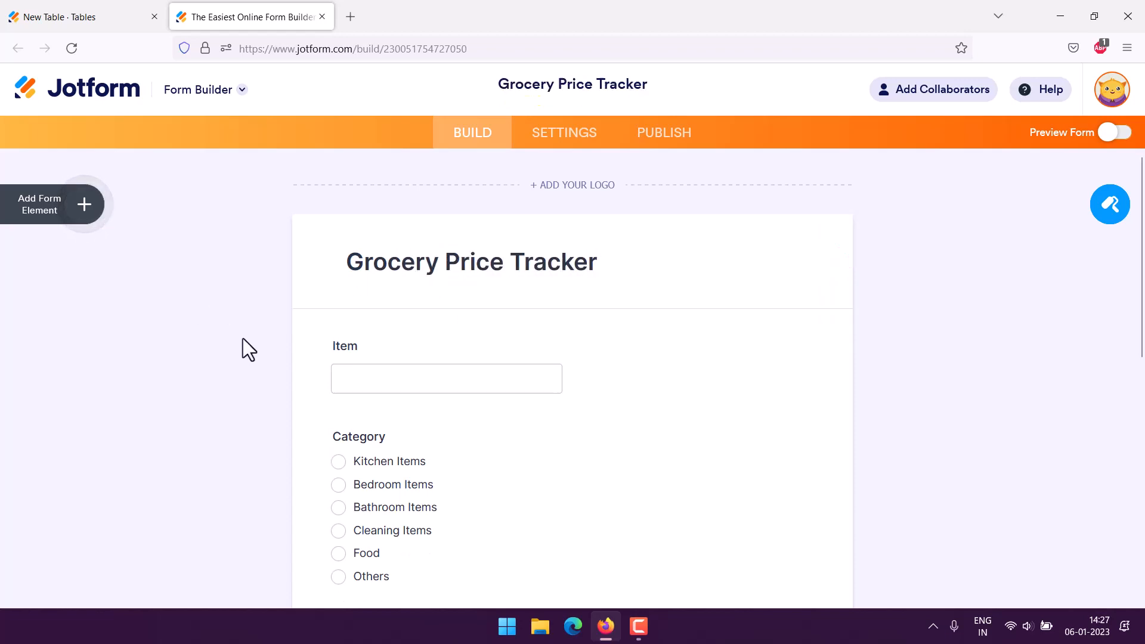
pyautogui.click(1114, 132)
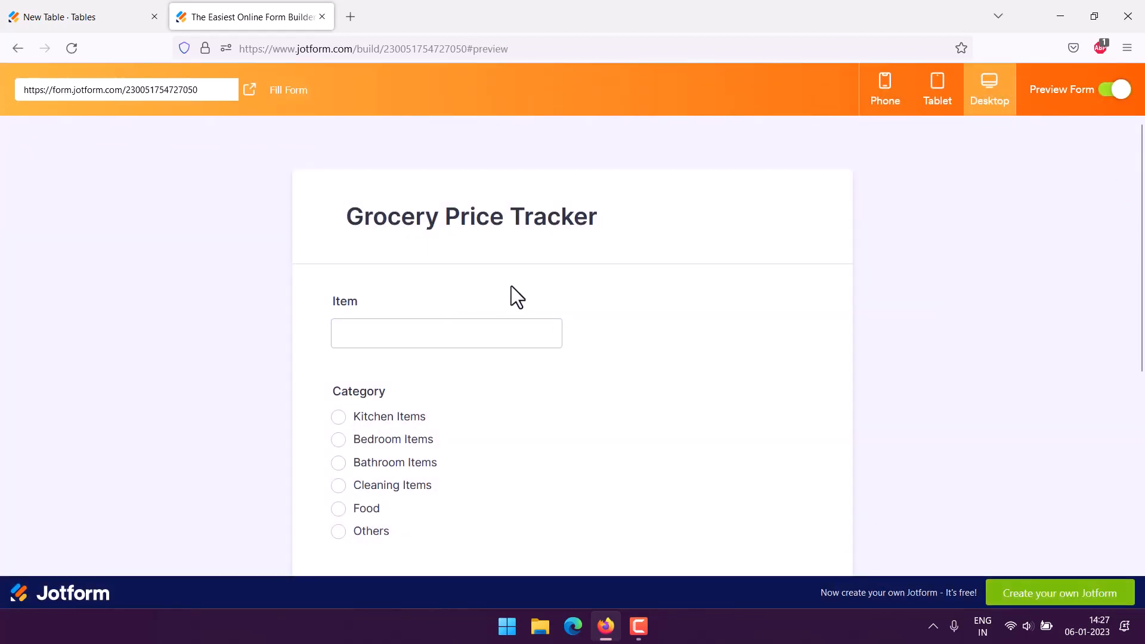
# Step: Review the whole Grocery Price Tracker form in the preview and return to editing mode
pyautogui.scroll(-7, 511, 286)
pyautogui.scroll(7, 509, 282)
pyautogui.click(1115, 89)
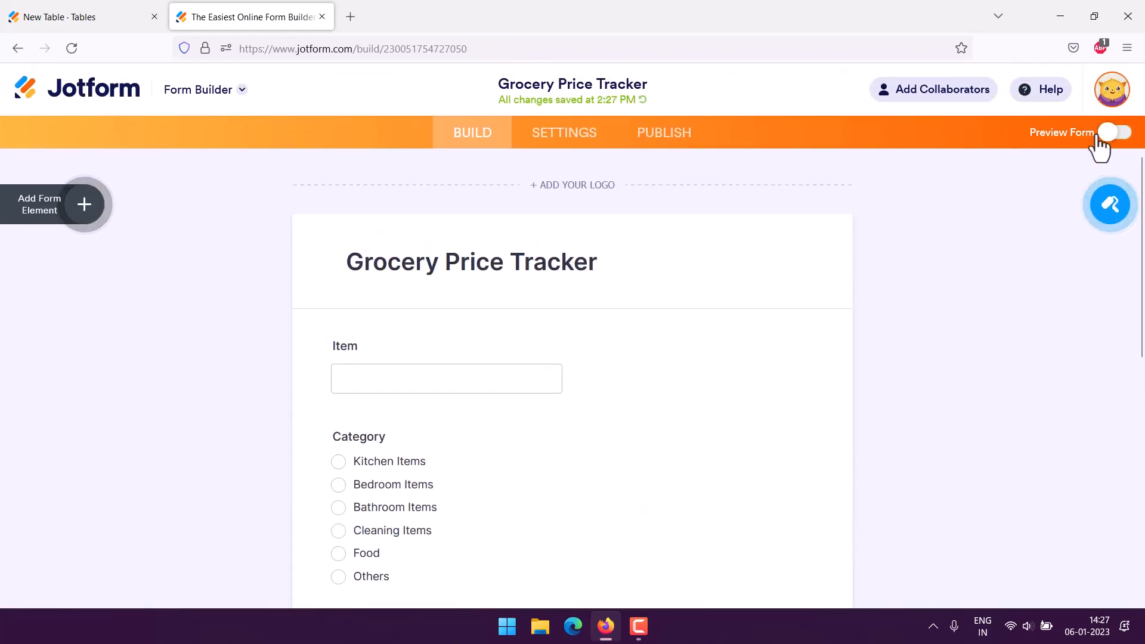
# Step: Open the published form through its direct link in a separate browser tab and close the Form Builder tab
pyautogui.click(654, 137)
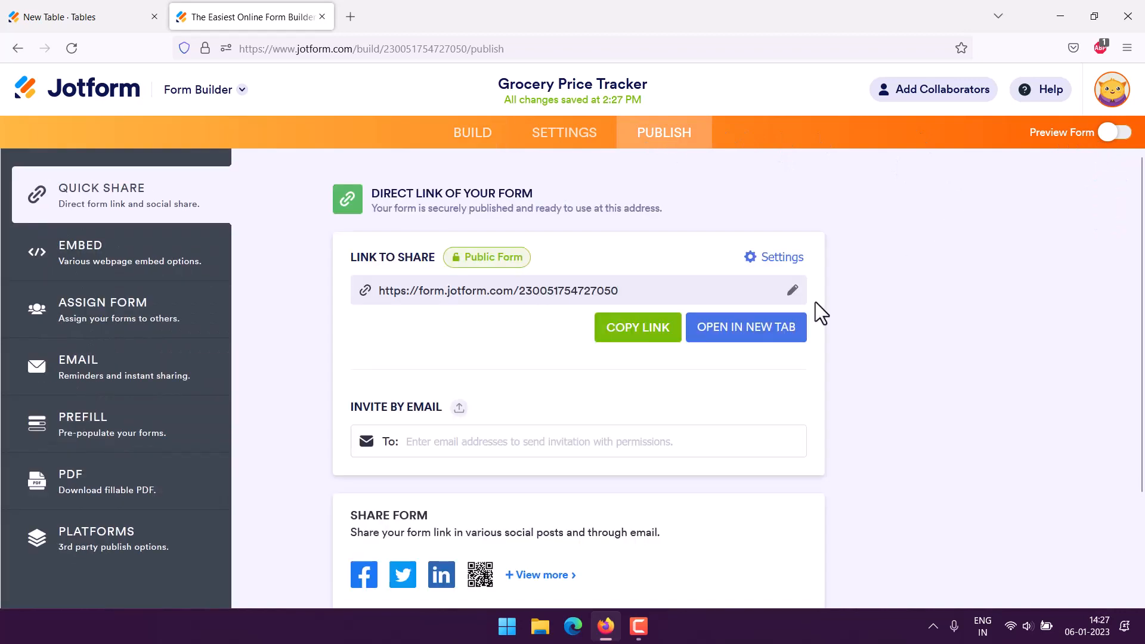
pyautogui.click(741, 329)
pyautogui.click(322, 17)
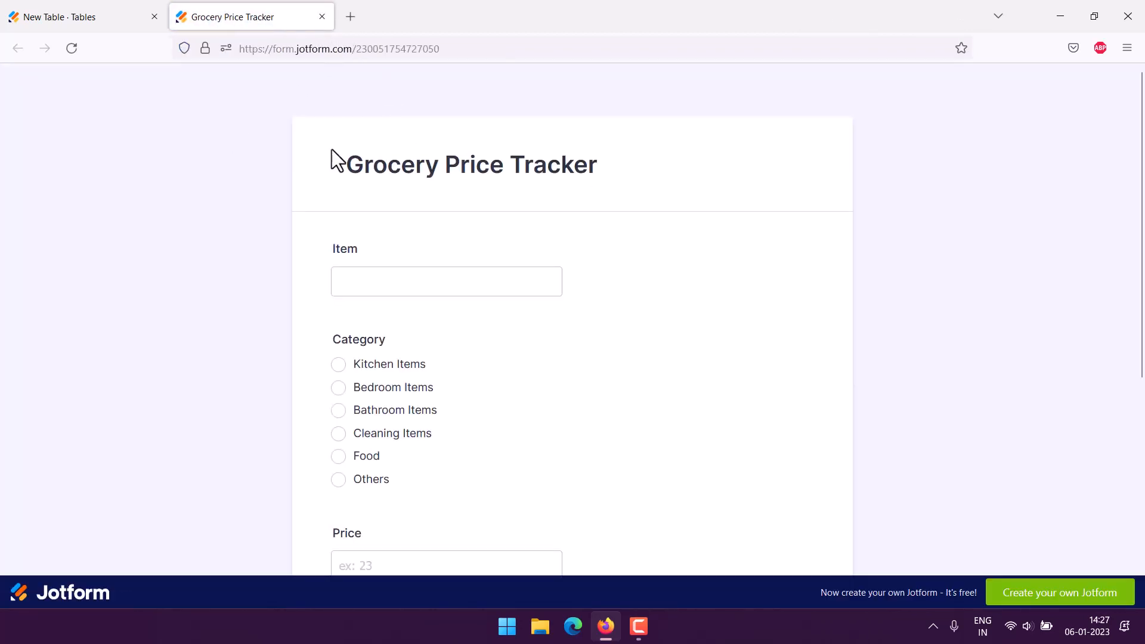
# Step: Examine the live form's heading, Item, Category, Price, Unit and Notes fields and submit area, and close it to return to the table
pyautogui.moveTo(332, 159); pyautogui.dragTo(638, 159)
pyautogui.click(650, 163)
pyautogui.scroll(-2, 227, 263)
pyautogui.scroll(-1, 229, 256)
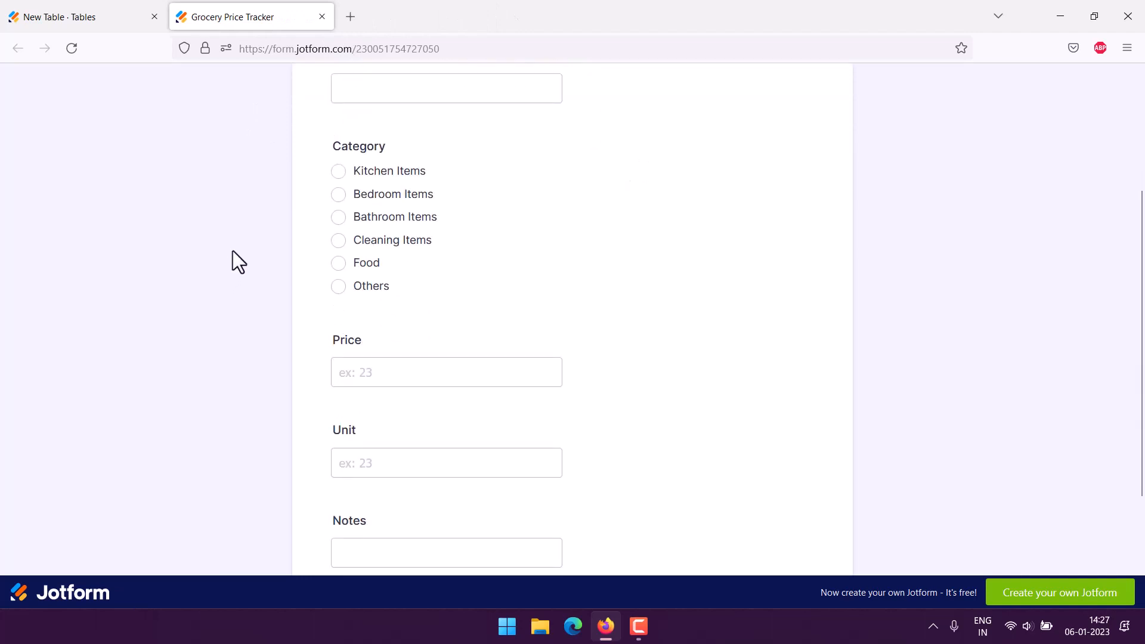
pyautogui.click(356, 99)
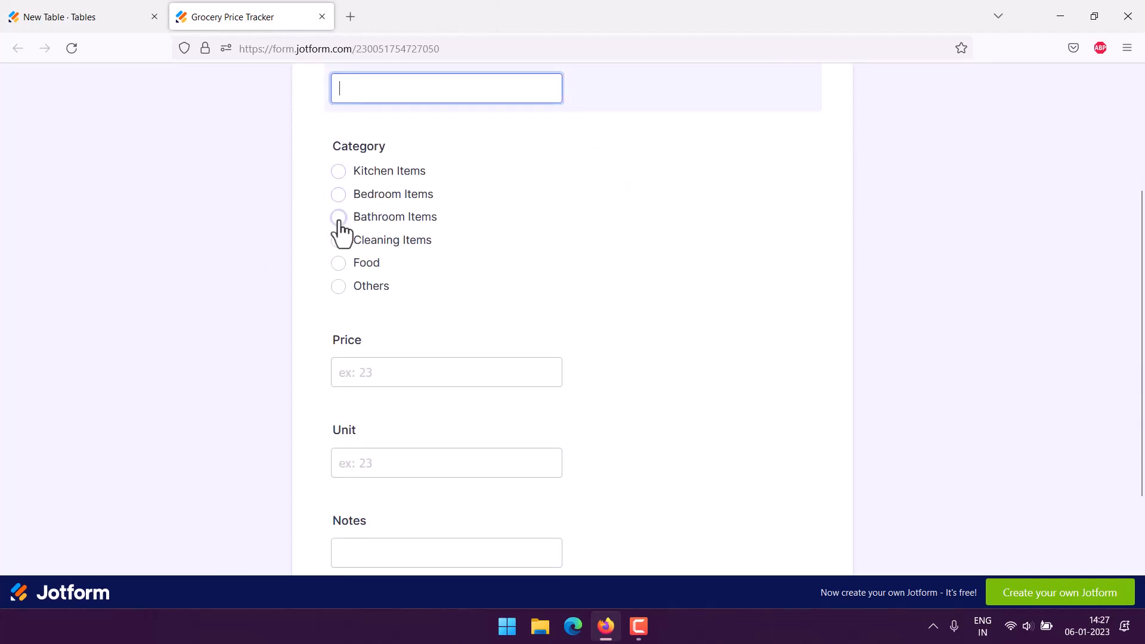
pyautogui.scroll(-3, 298, 274)
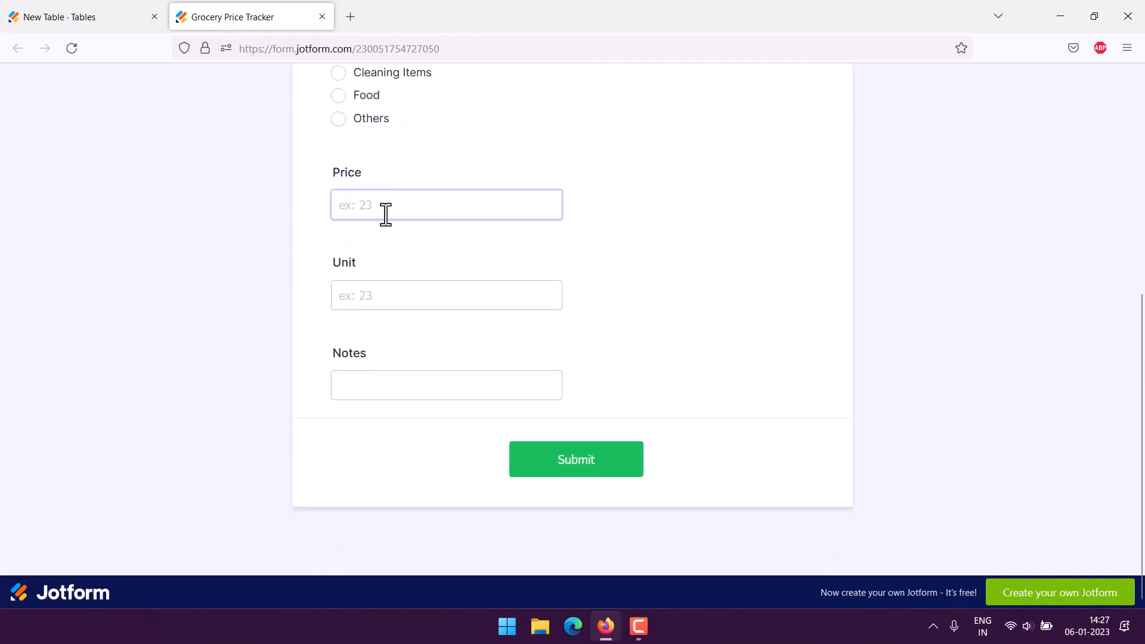
pyautogui.click(387, 293)
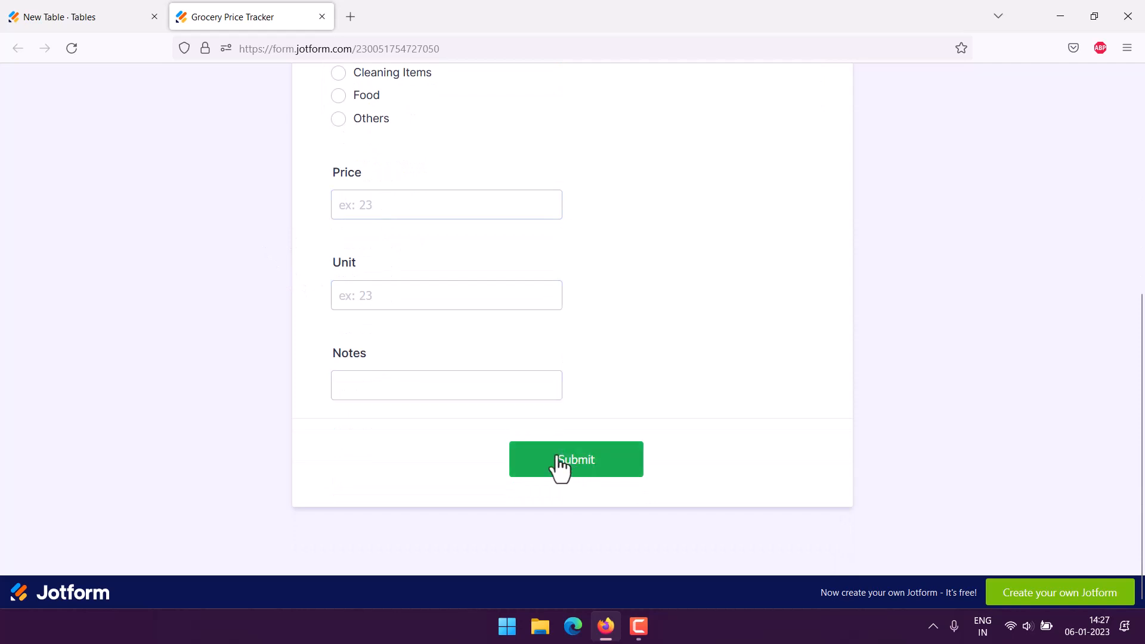
pyautogui.click(322, 17)
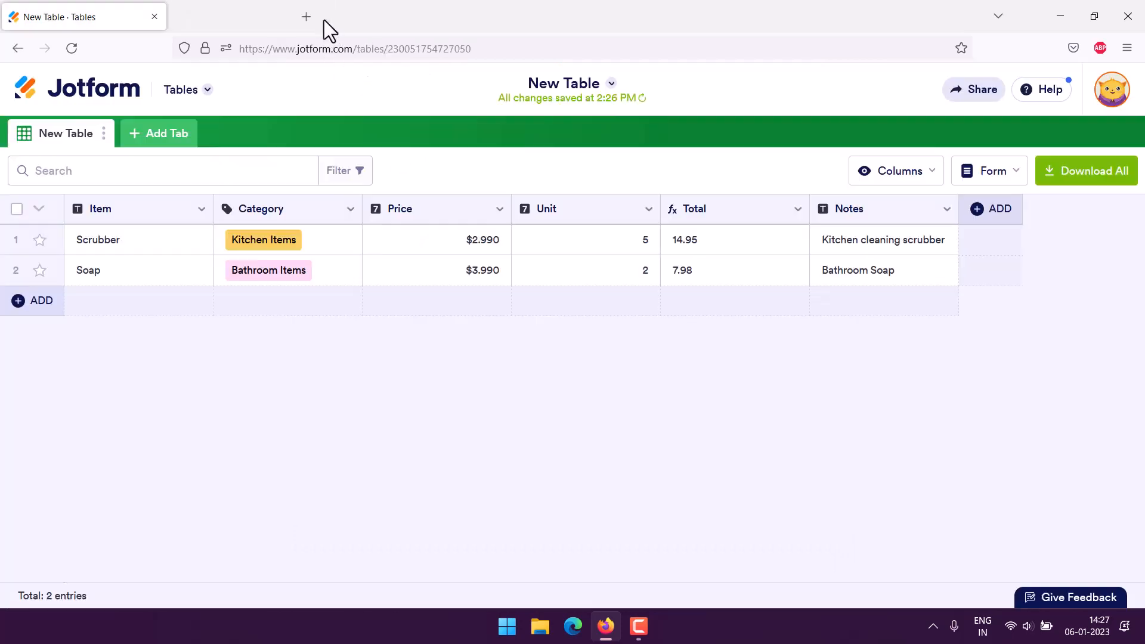